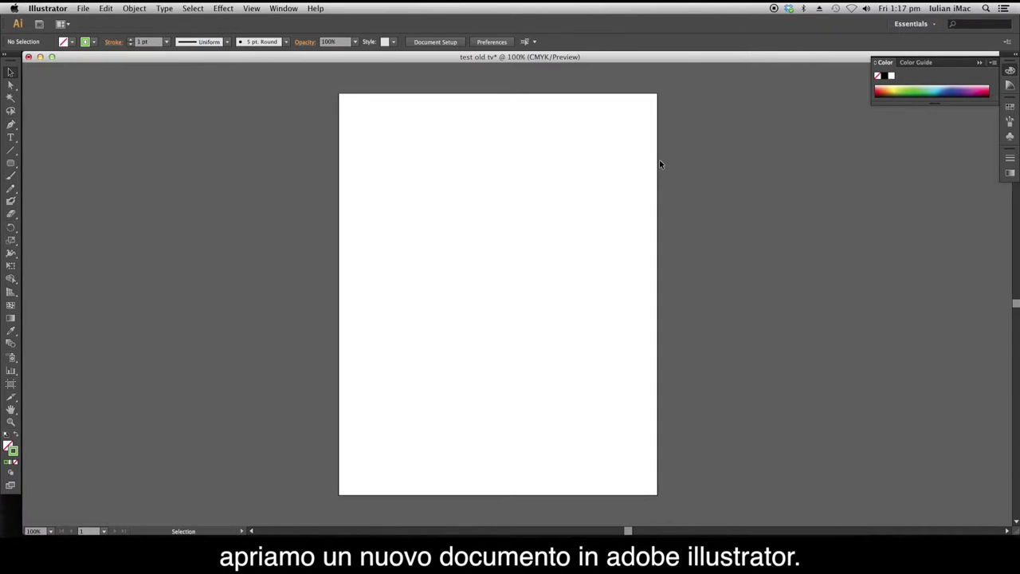
Find old-tv.jpg with Spotlight and drag it onto the Illustrator artboard
click(985, 9)
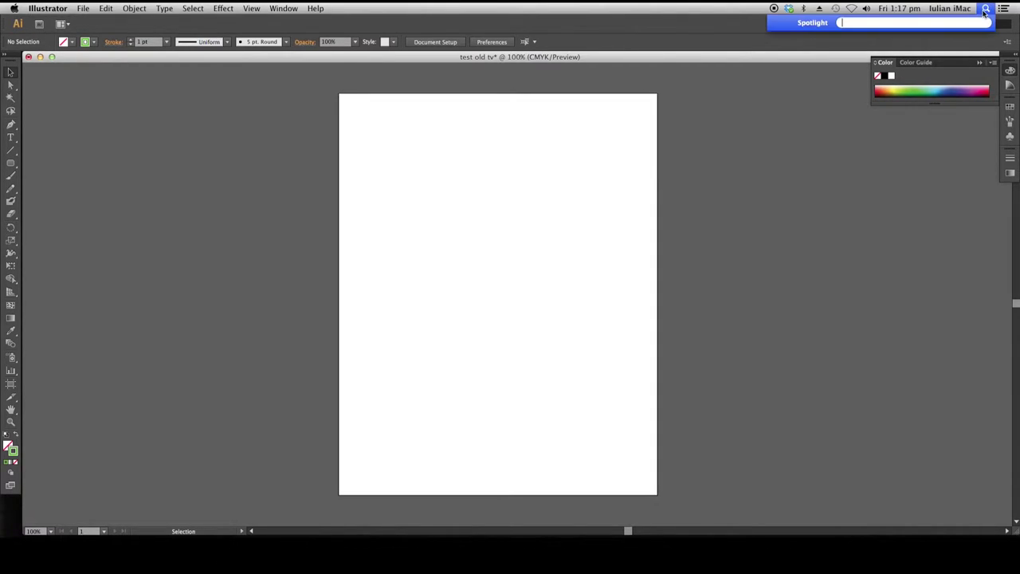
text(old)
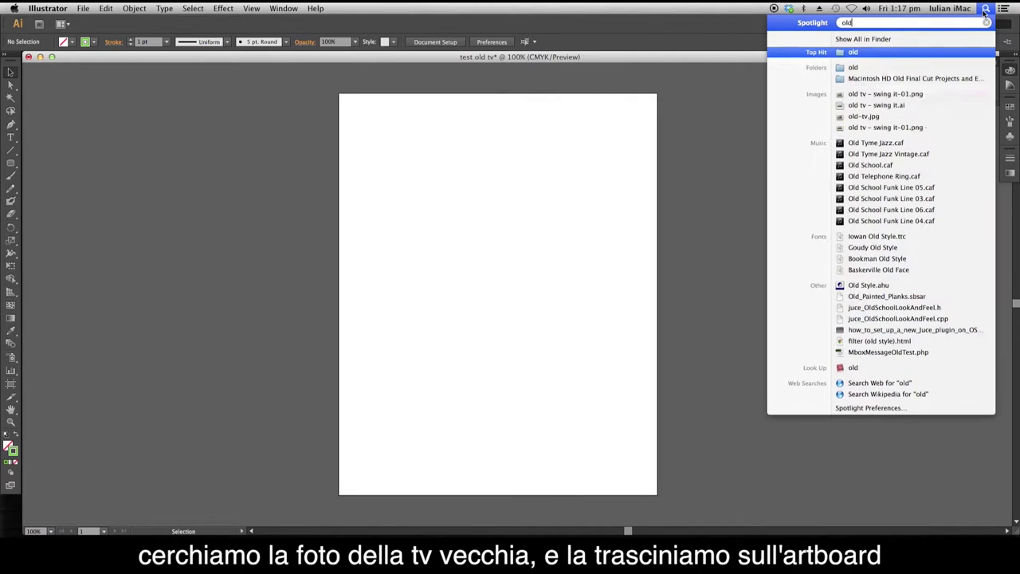
text(-tv)
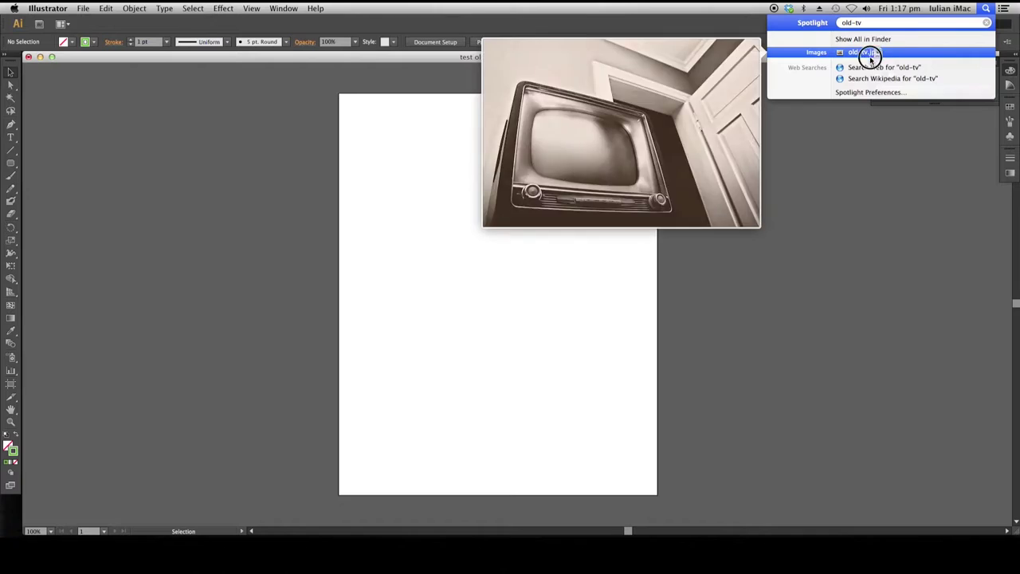
mouse_move(865, 53)
mouse_down()
mouse_move(548, 195)
mouse_move(473, 284)
mouse_up()
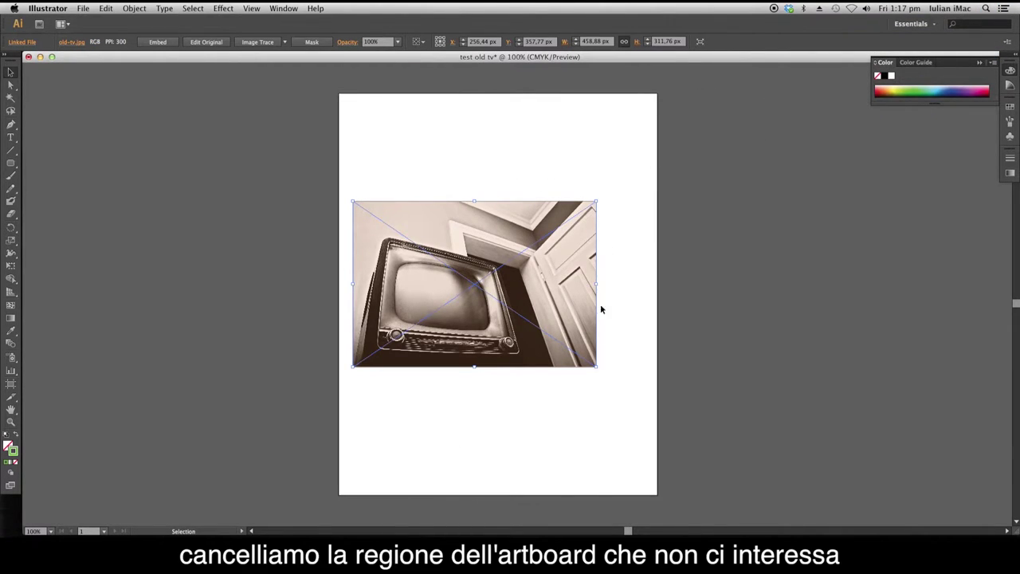
Create an artboard fitted to the TV photo and delete the original page artboard
click(11, 385)
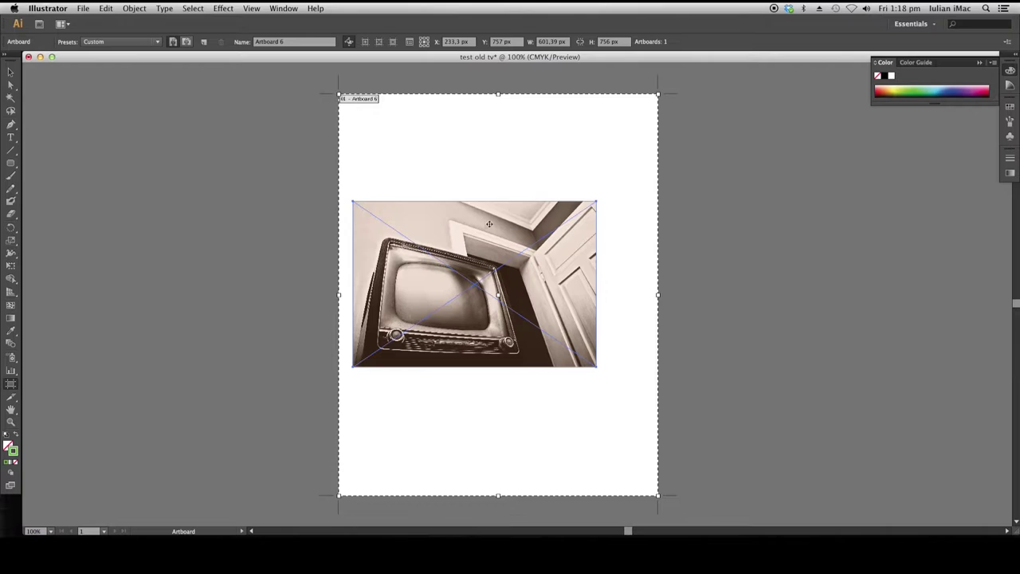
click(425, 273)
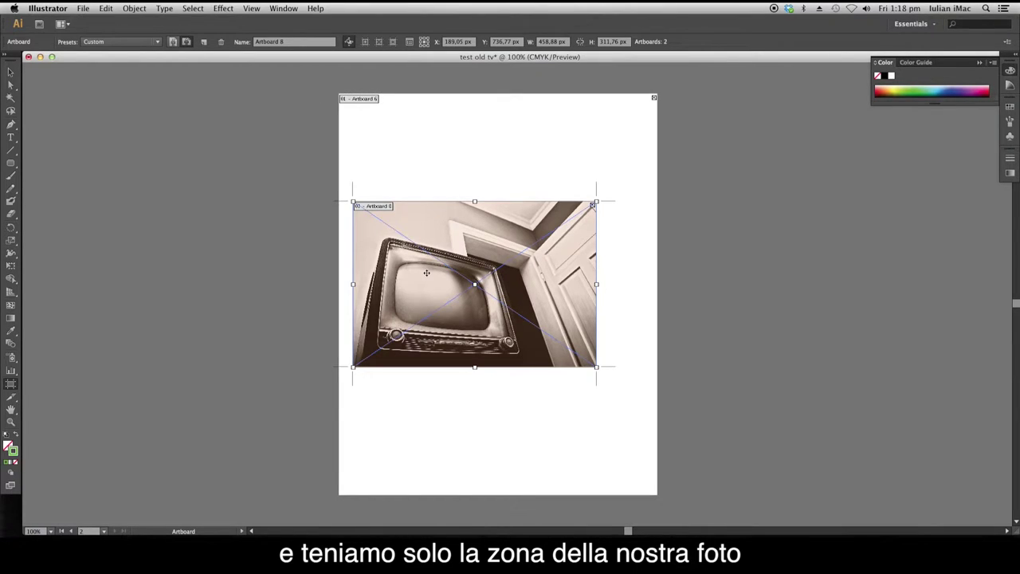
click(495, 153)
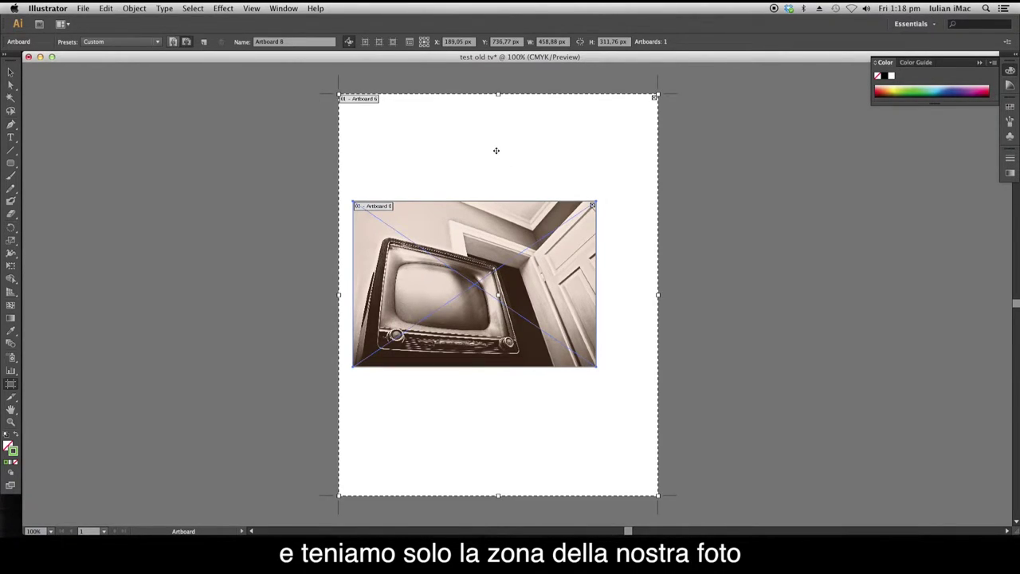
key(Delete)
click(11, 71)
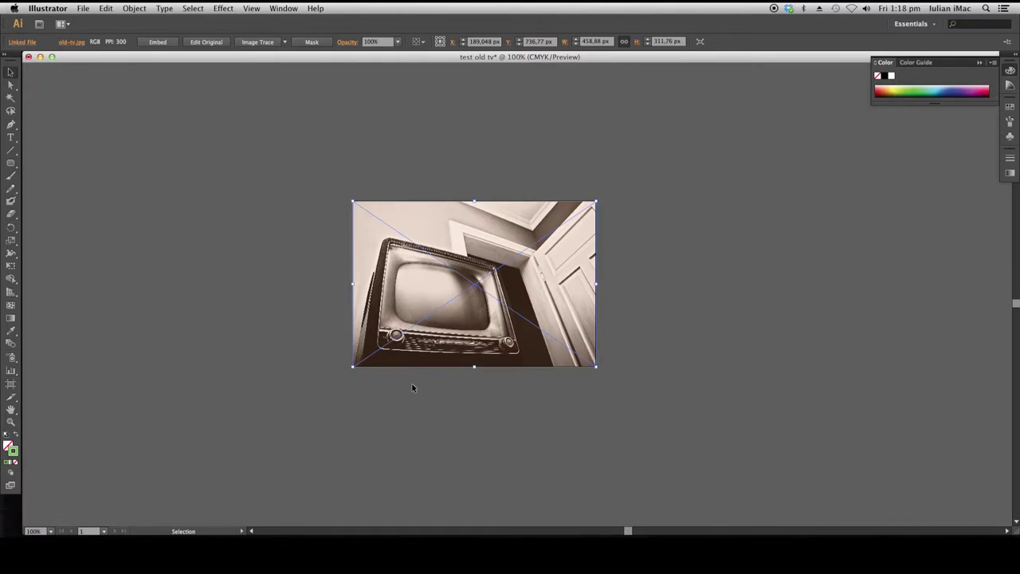
key(super+equal)
Zoom to 400% centred on the TV screen and select the Pen tool
key(super+equal)
key(super+equal)
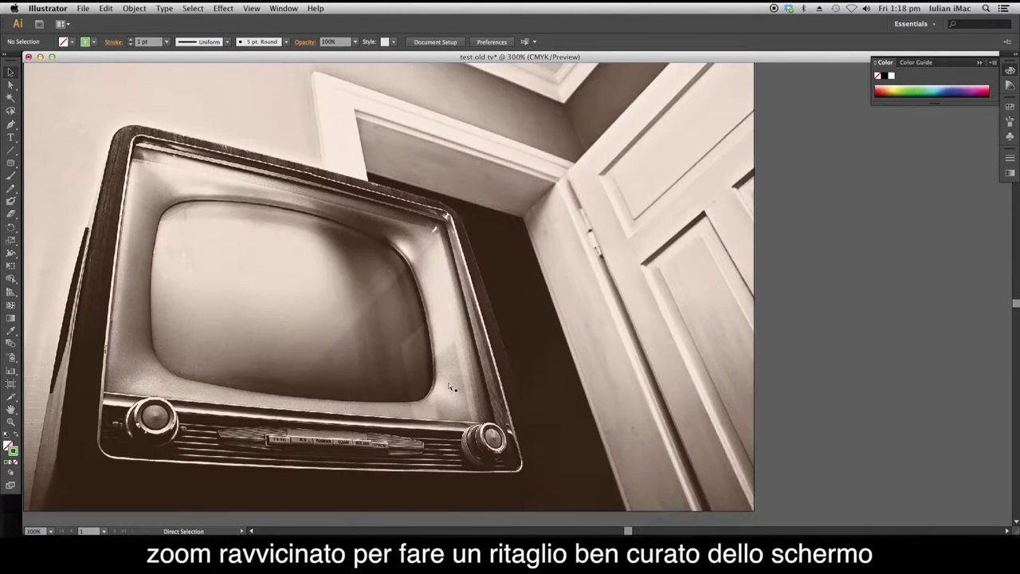
key(super+equal)
scroll(178, 333, left, 4)
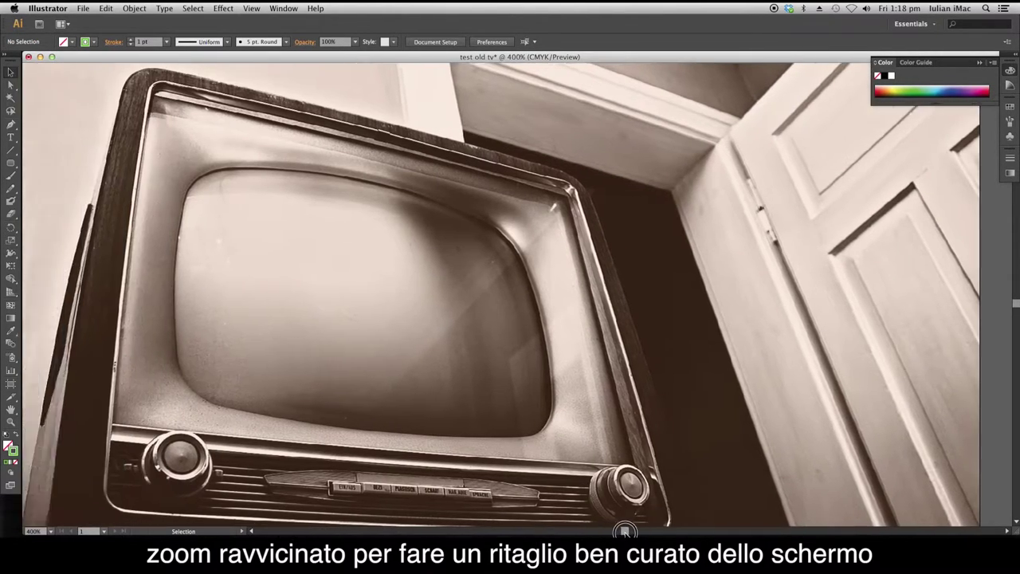
scroll(179, 334, left, 6)
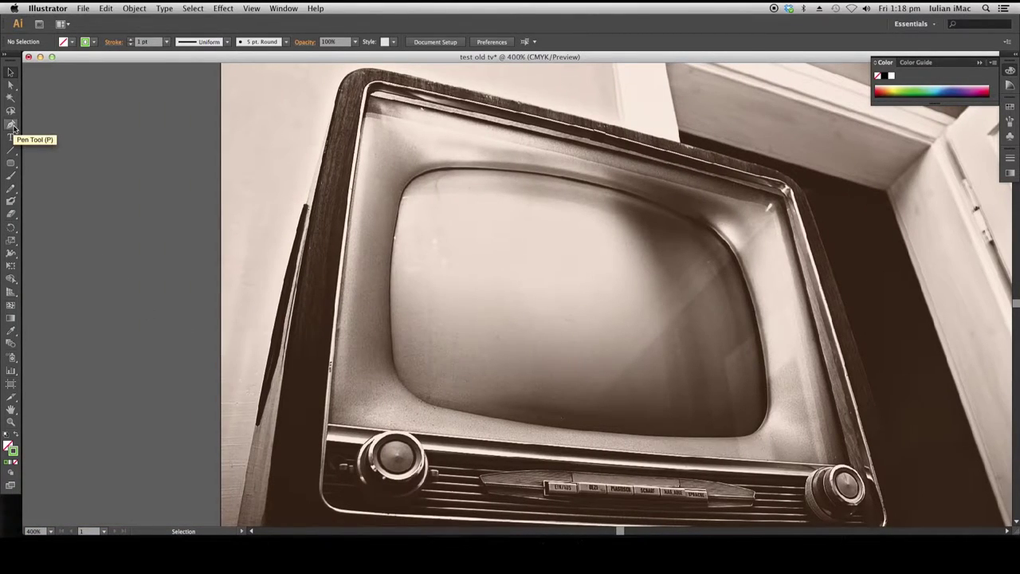
click(12, 126)
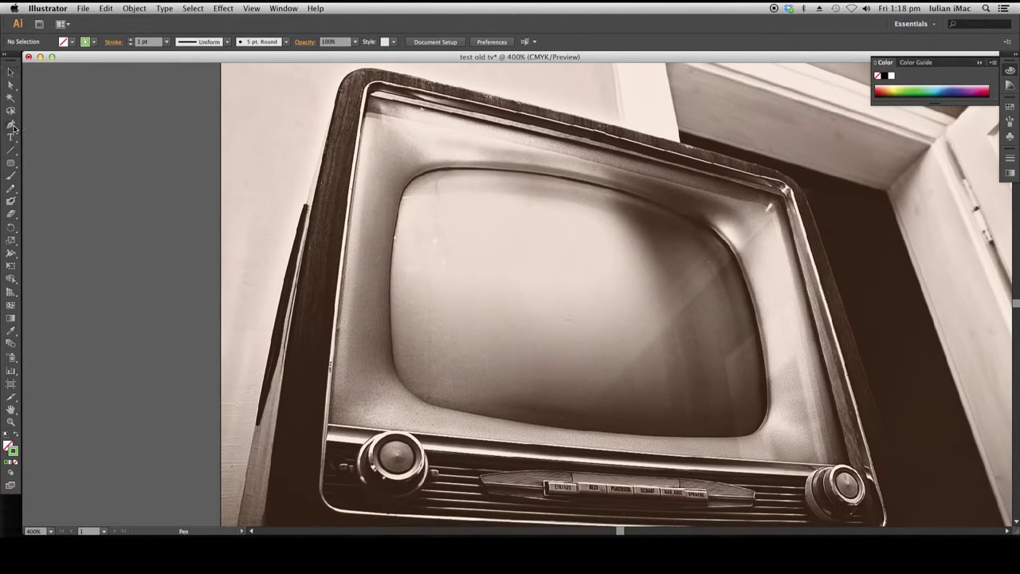
Trace the TV screen's top and right edges with curved Pen anchors
click(455, 170)
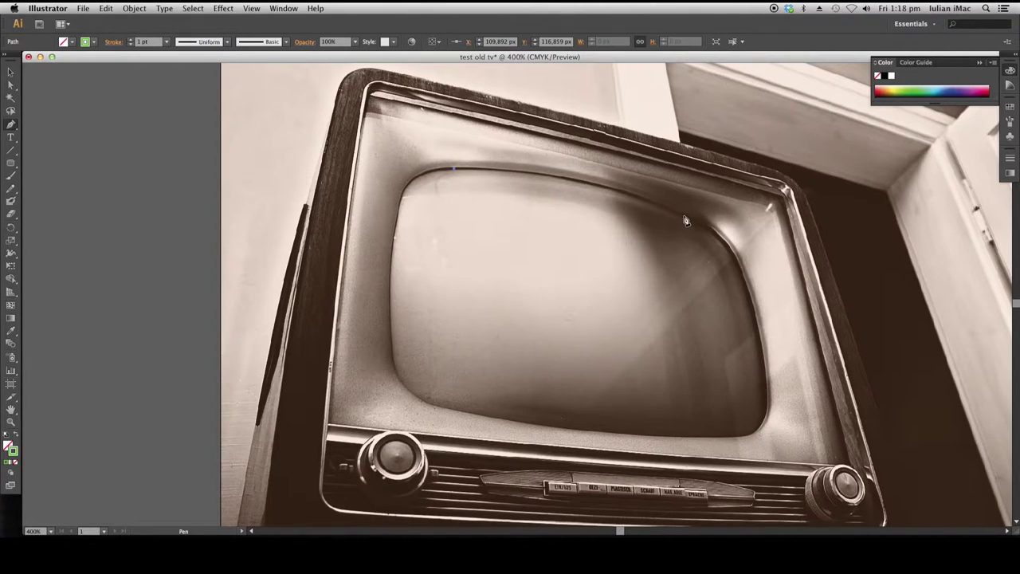
drag(684, 218, 782, 270)
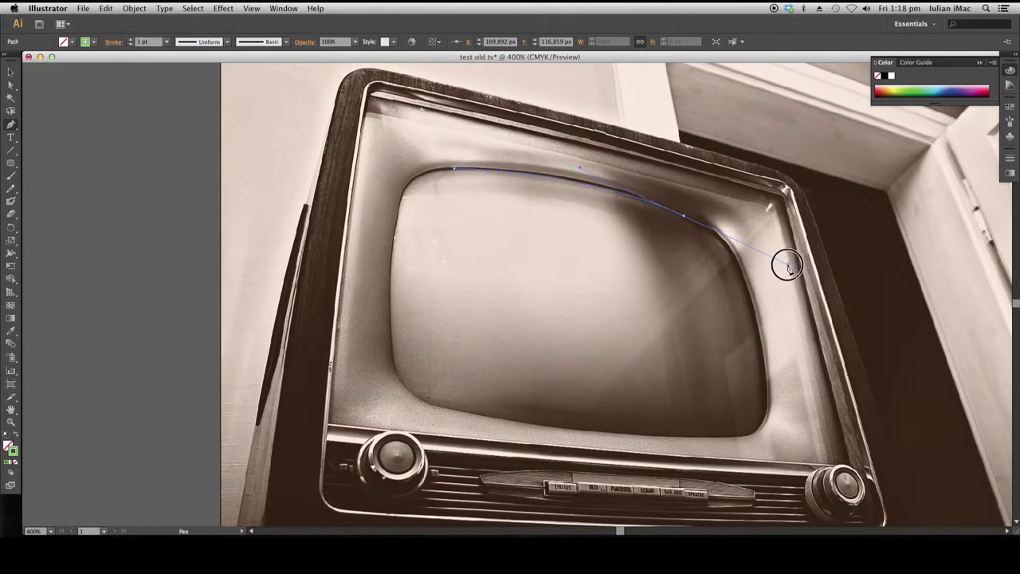
drag(782, 270, 776, 264)
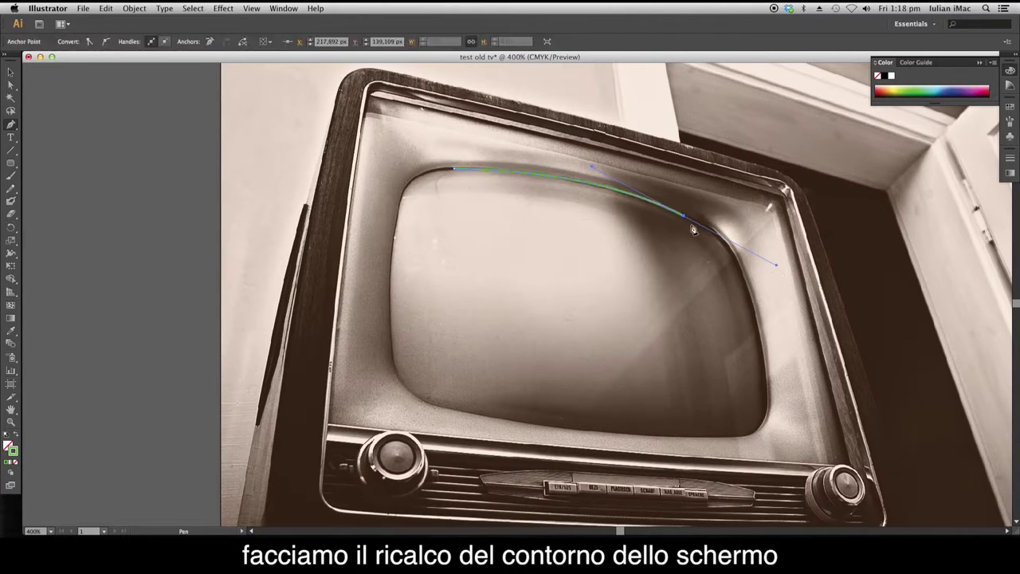
click(686, 219)
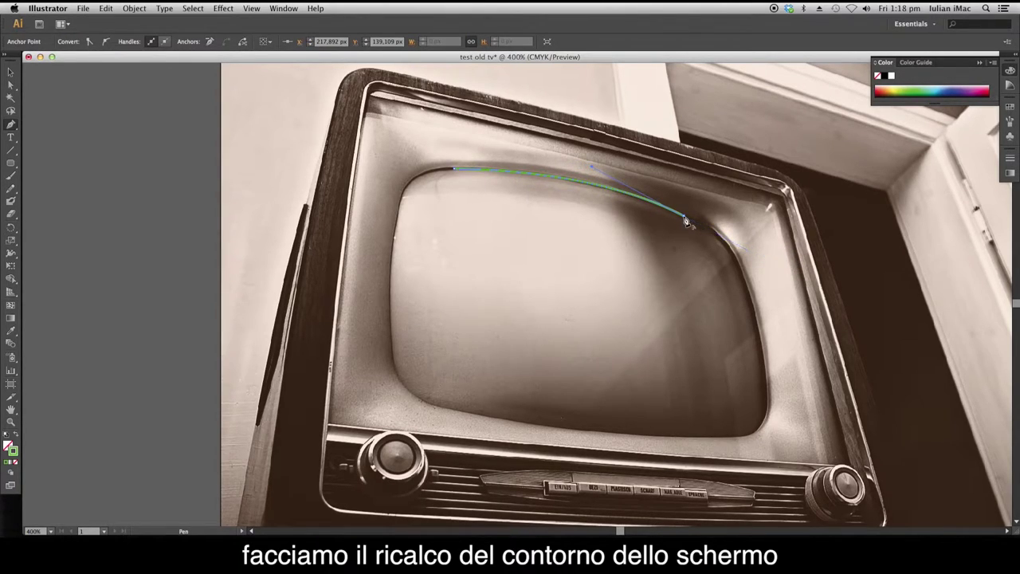
click(739, 272)
drag(740, 272, 759, 301)
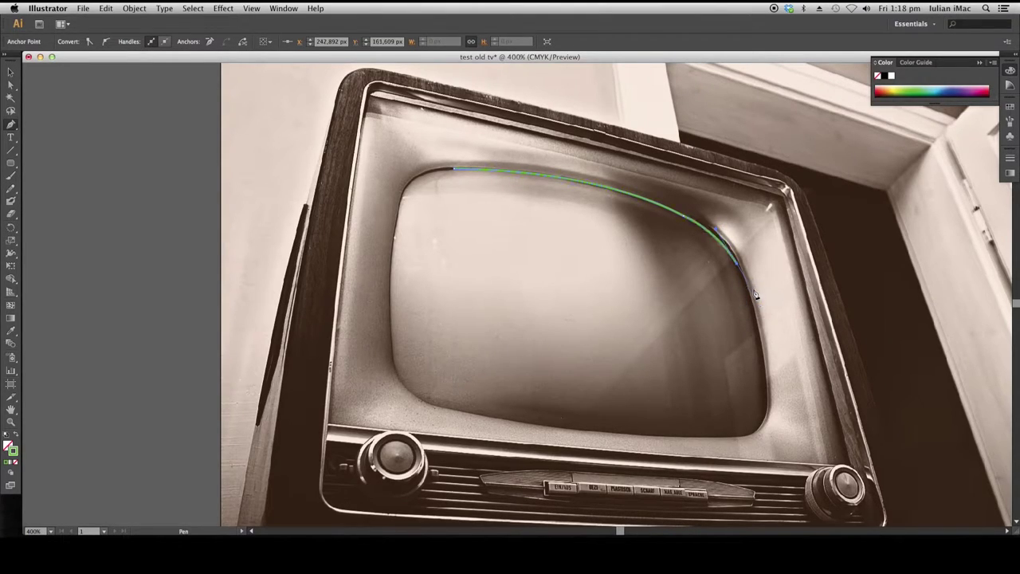
Continue the path around the lower corner, bottom and left edges, closing it at the start anchor
click(739, 272)
drag(767, 403, 774, 499)
drag(729, 437, 685, 435)
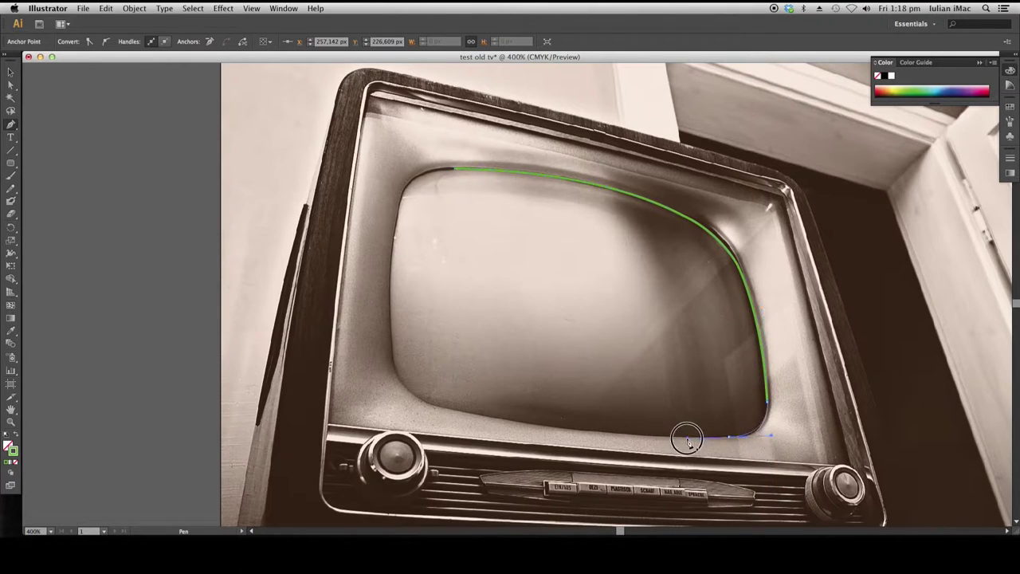
drag(428, 406, 287, 369)
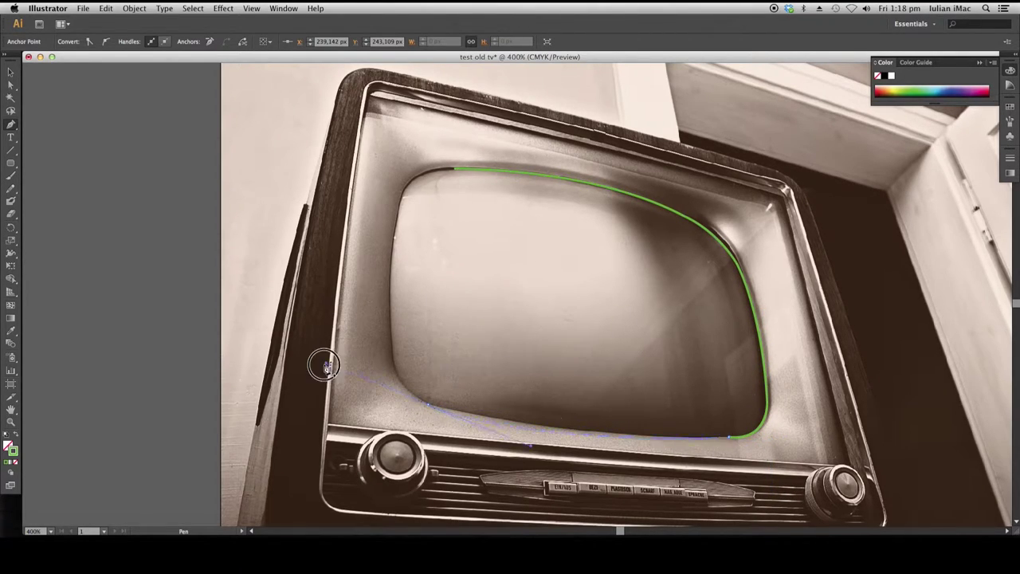
drag(391, 360, 406, 199)
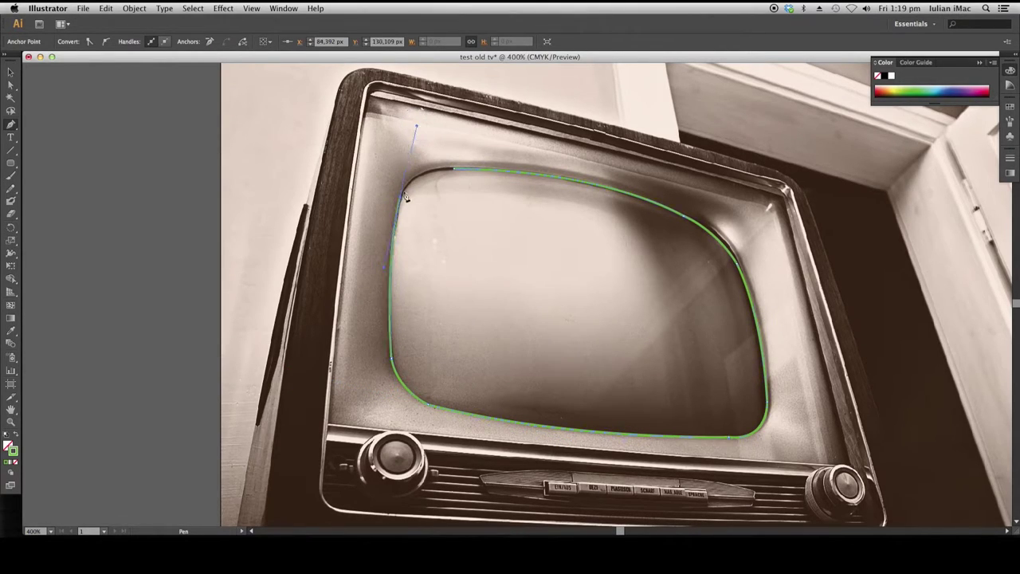
drag(454, 168, 492, 173)
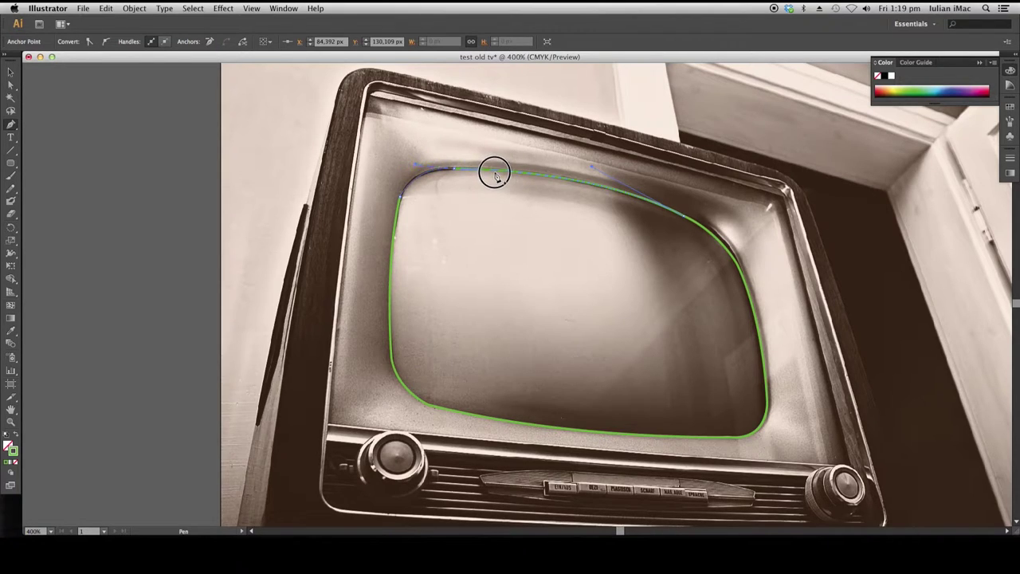
drag(493, 173, 491, 170)
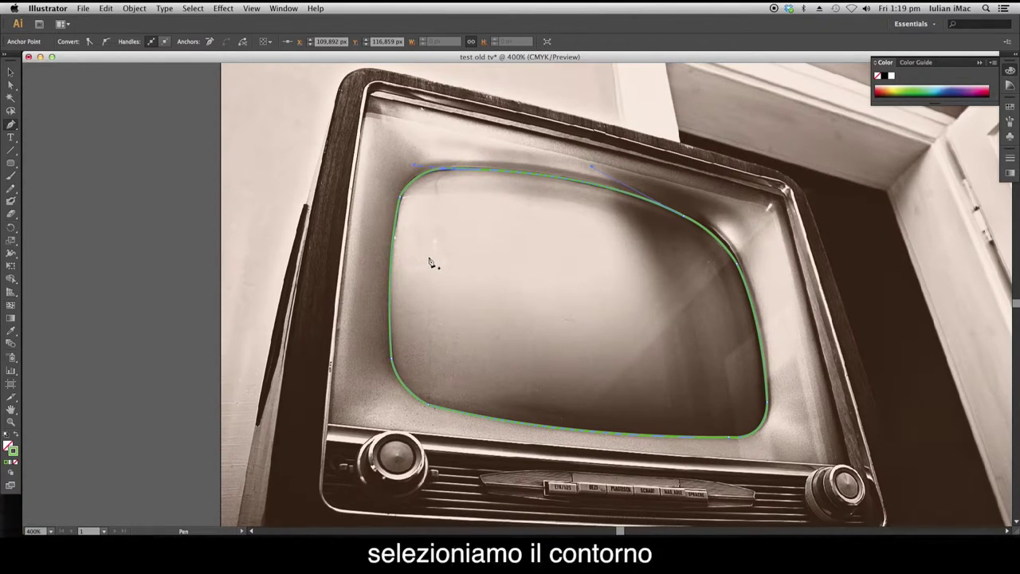
Select the traced screen path and fill it with the green swatch
click(11, 72)
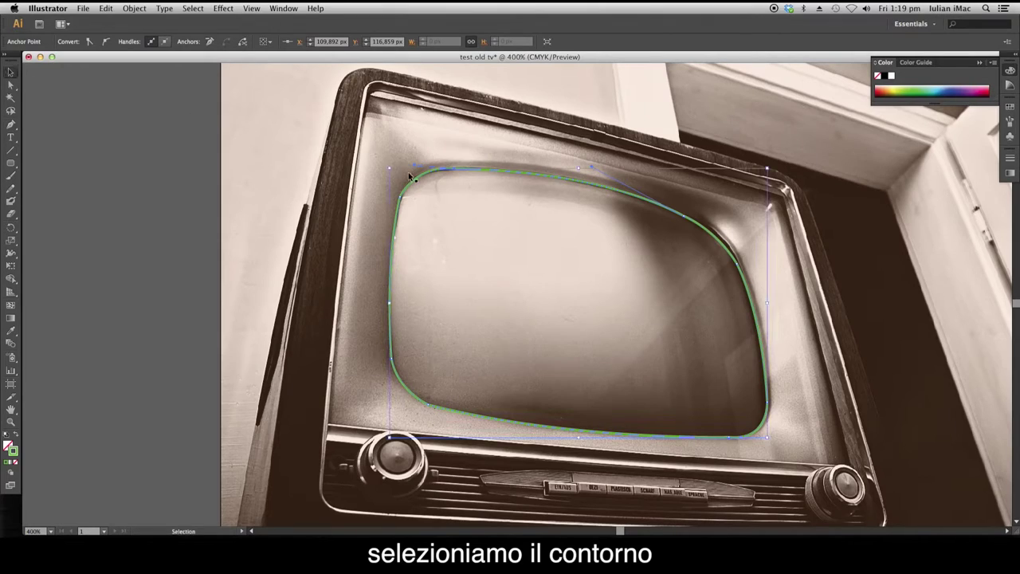
click(529, 174)
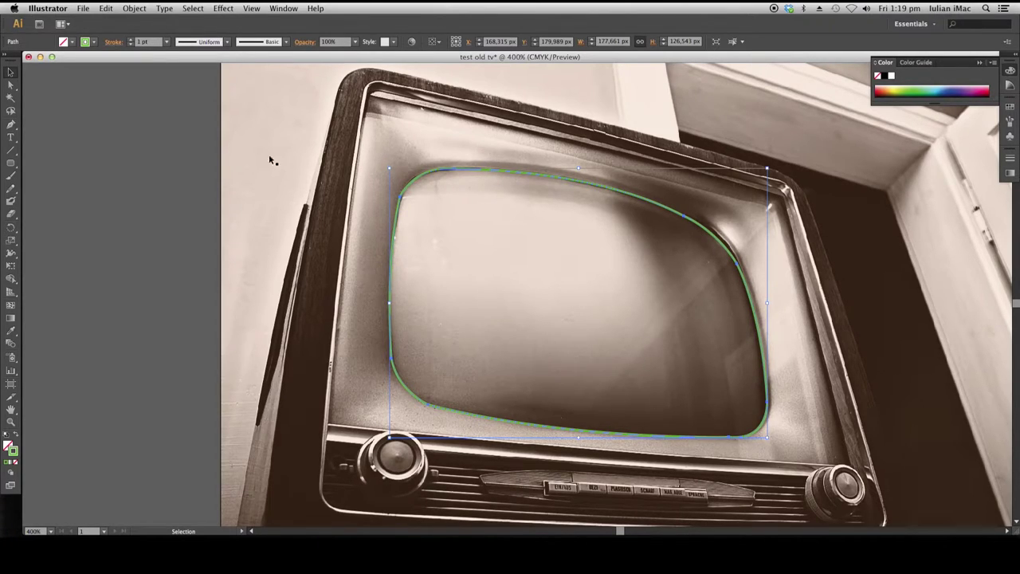
click(63, 42)
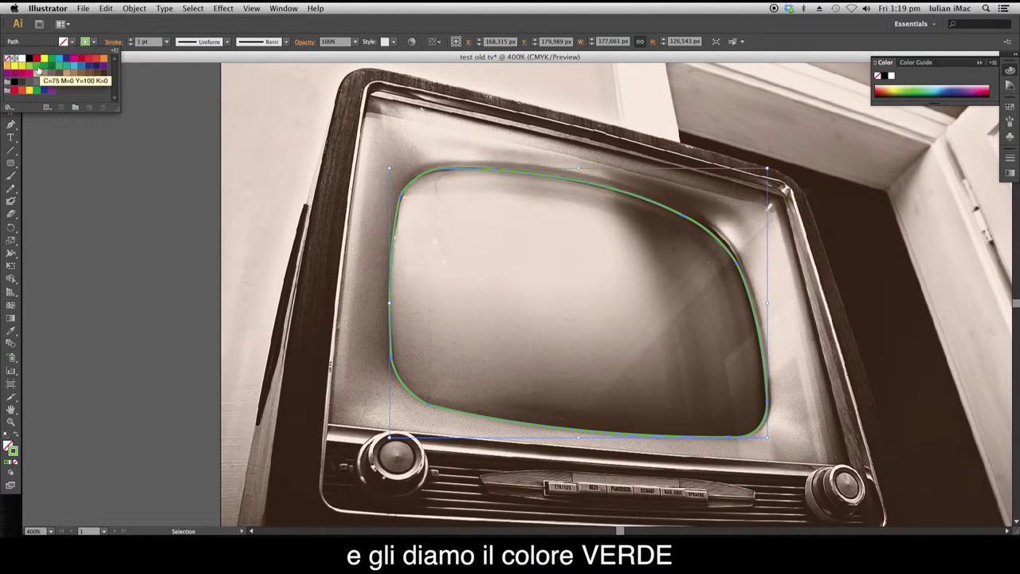
click(38, 71)
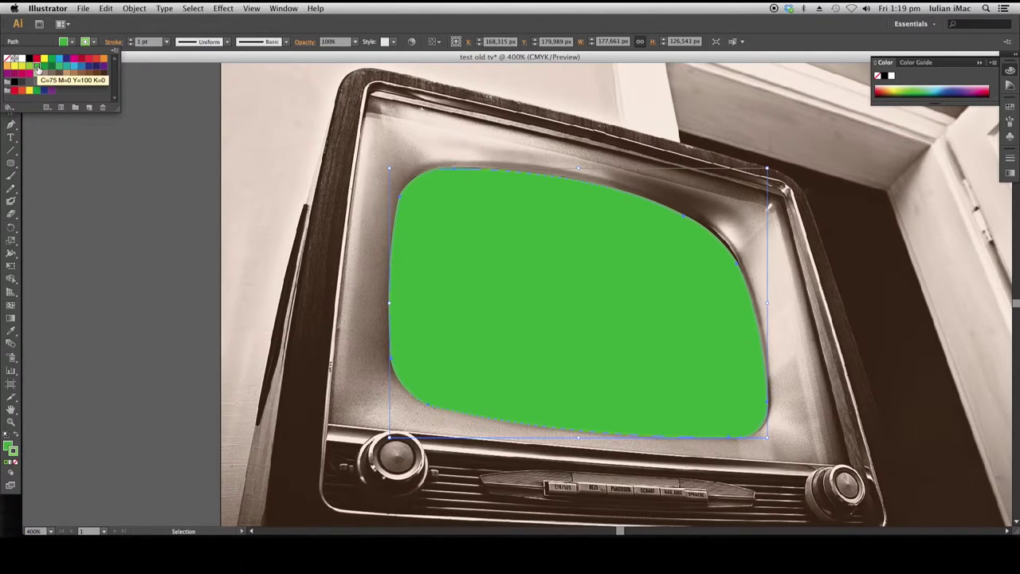
click(263, 210)
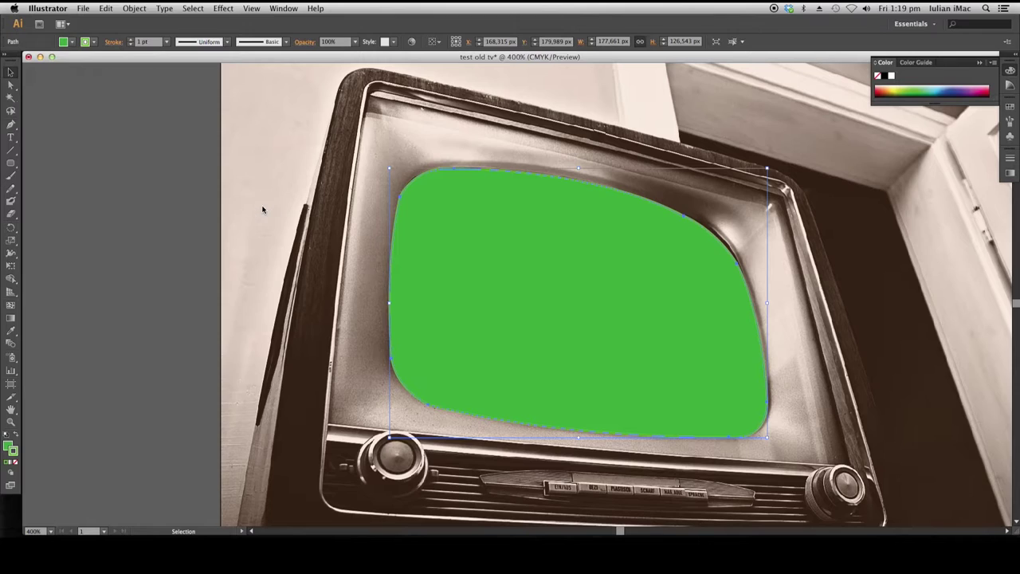
click(278, 228)
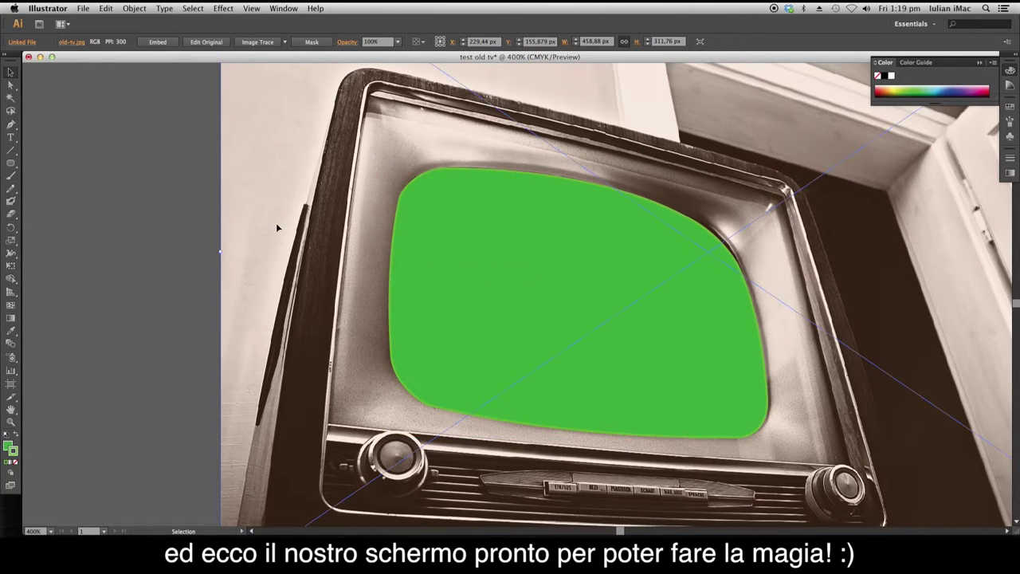
Zoom out to 200%, deselect everything, and choose File > Export
key(a)
key(super+minus)
key(super+minus)
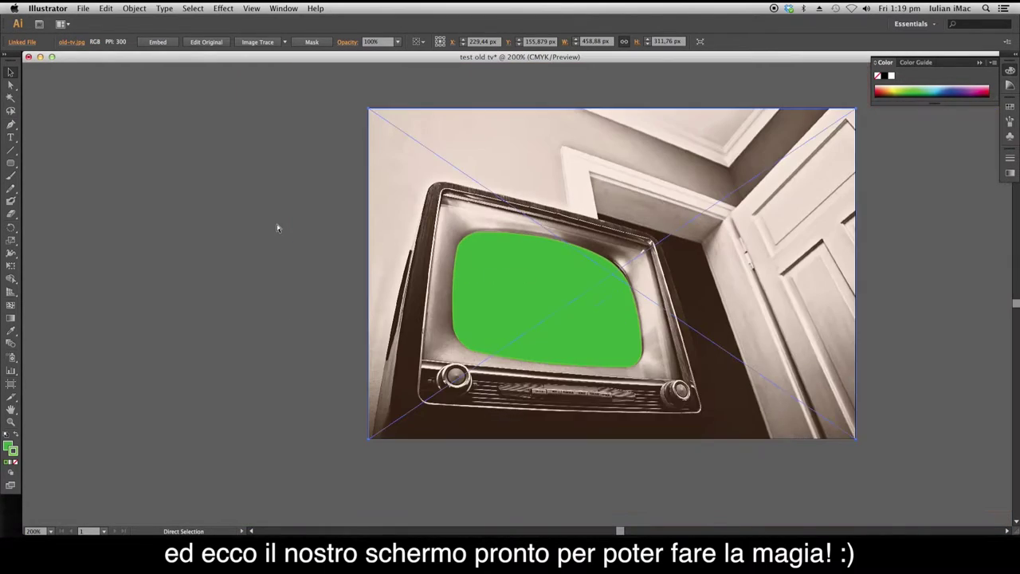
key(v)
click(576, 488)
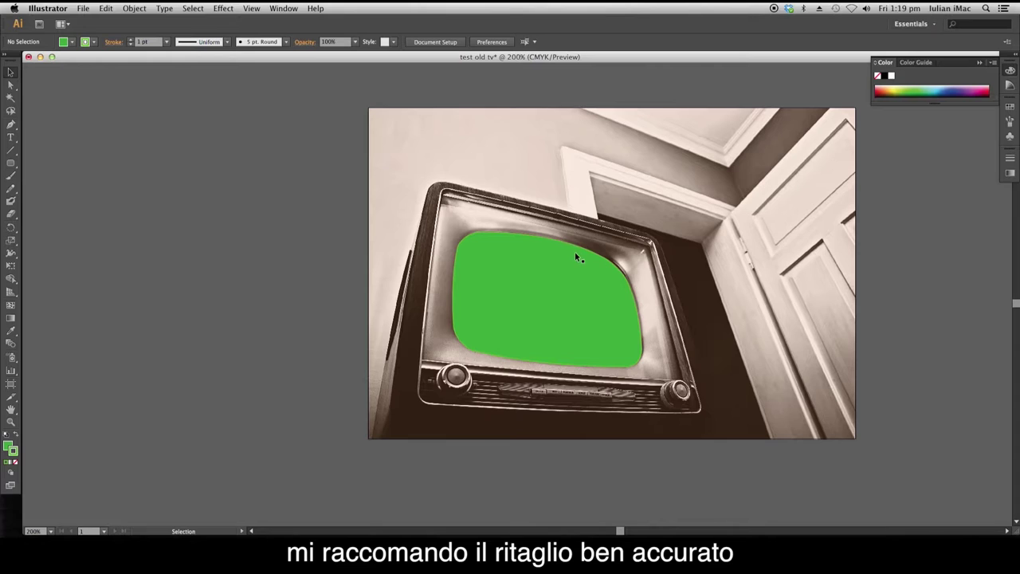
click(87, 9)
click(131, 192)
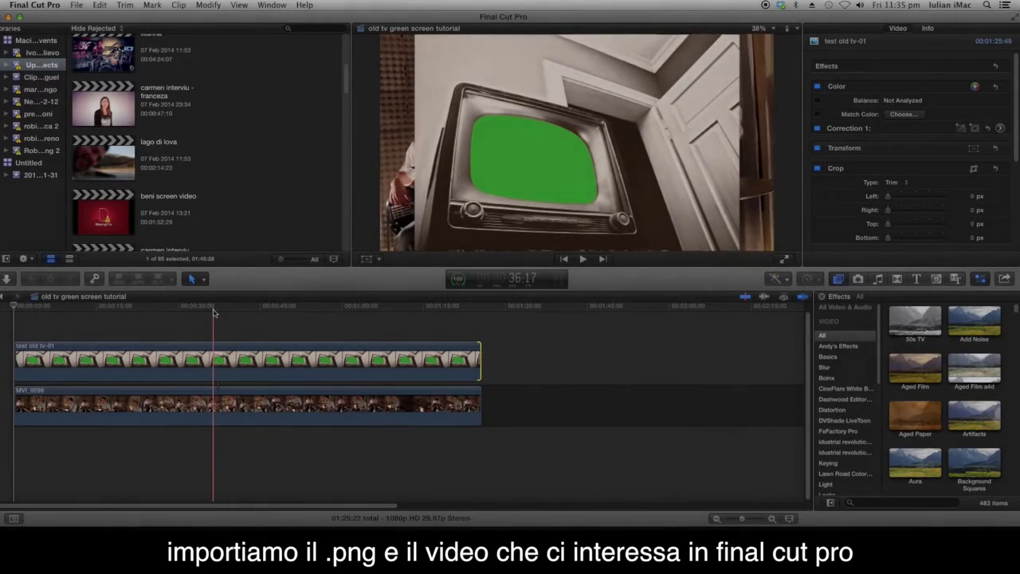
Scale the test old tv-01 clip to 124% using the viewer's Transform handles
click(224, 361)
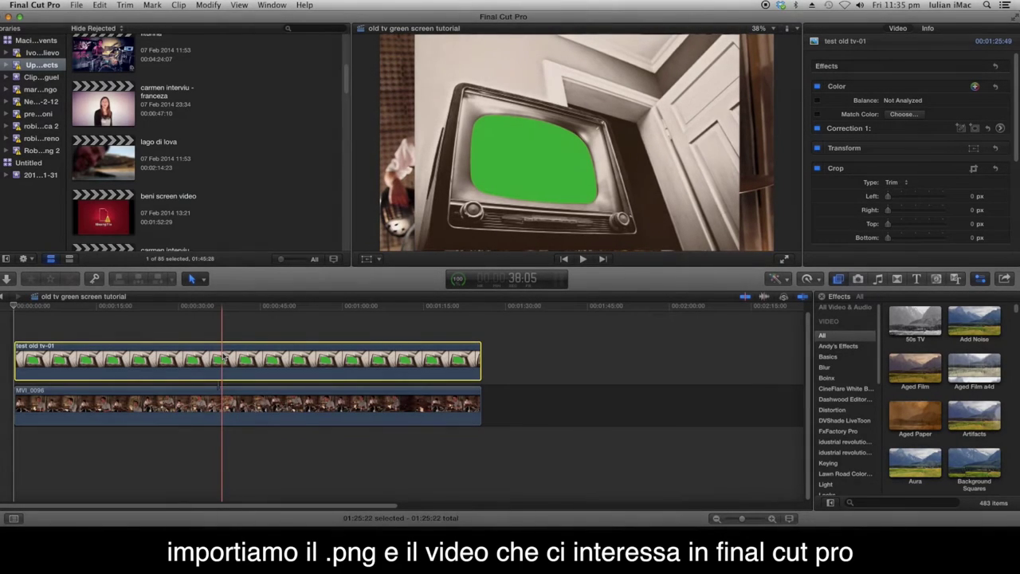
click(366, 260)
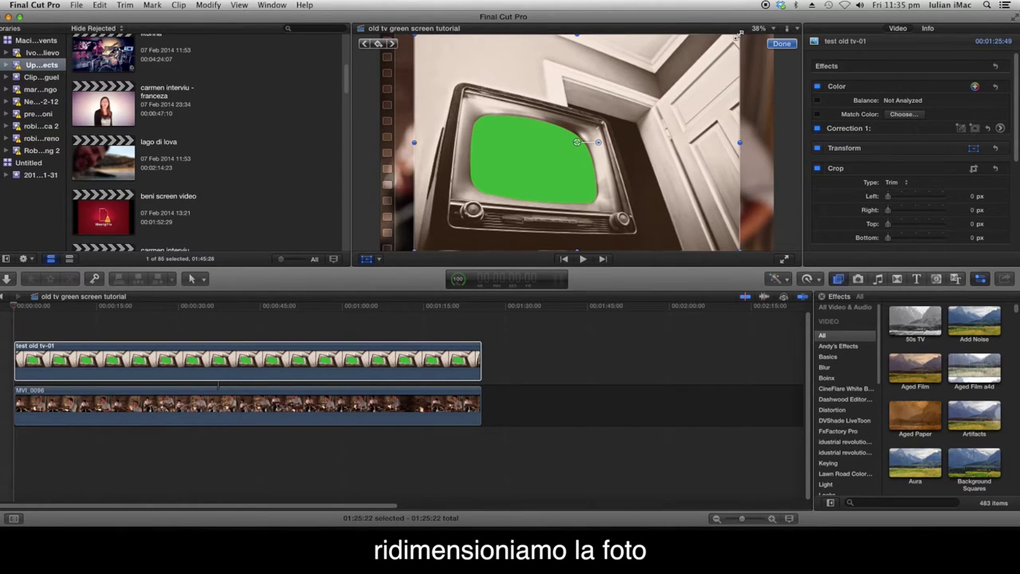
drag(740, 36, 779, 22)
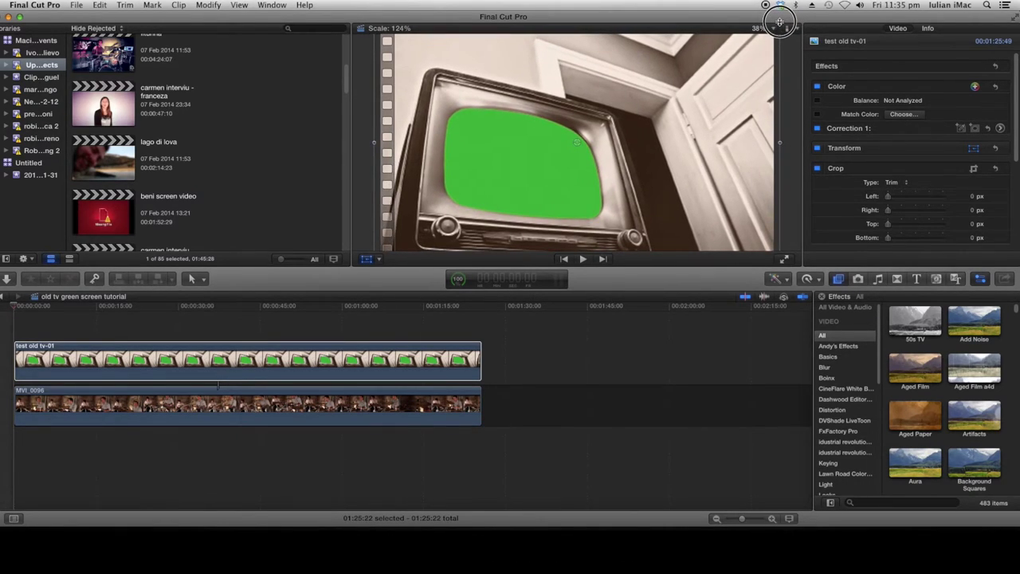
click(785, 46)
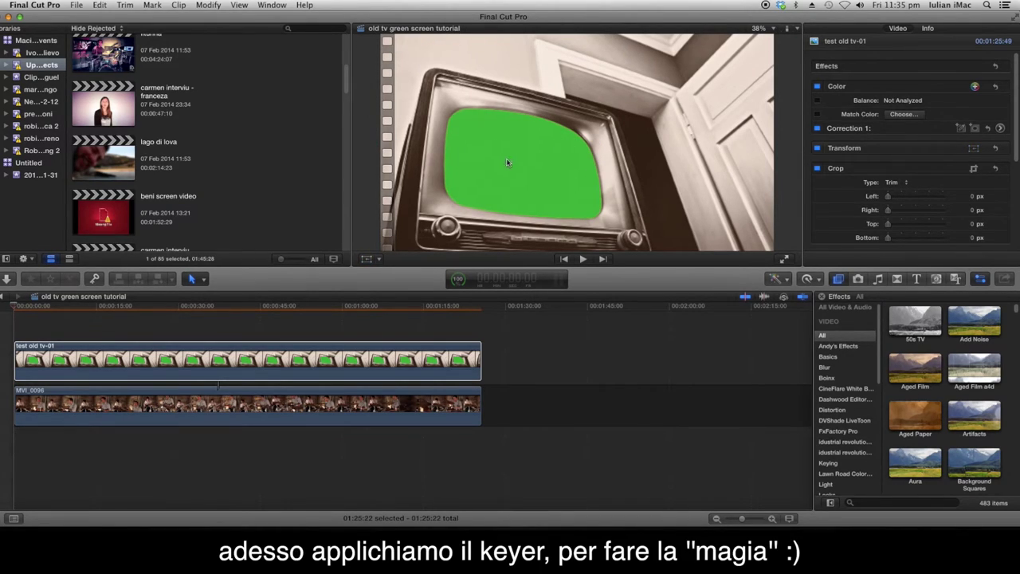
Search 'key' in the Effects browser and apply Keyer to the test old tv-01 clip
click(872, 503)
text(k)
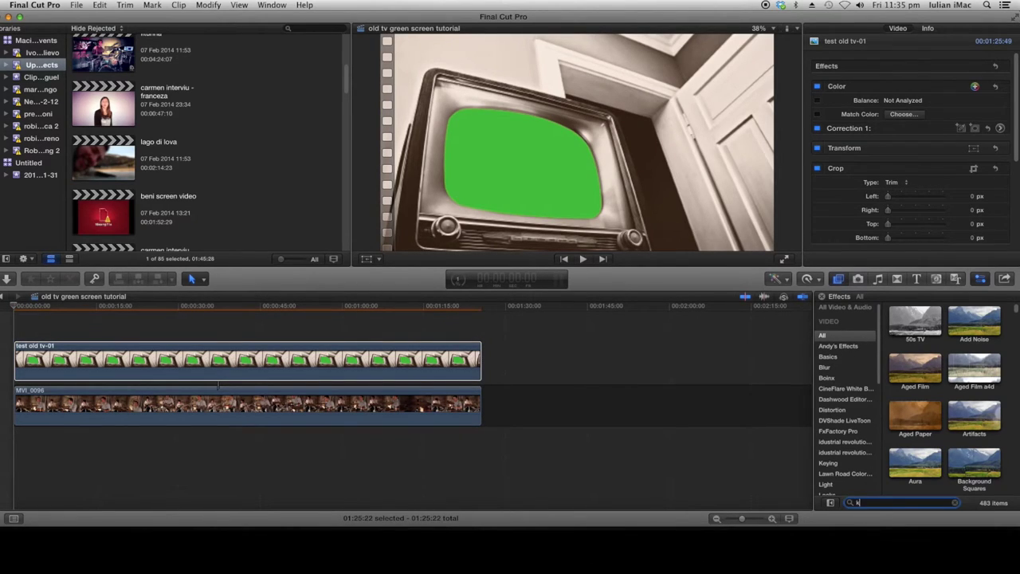
text(ey)
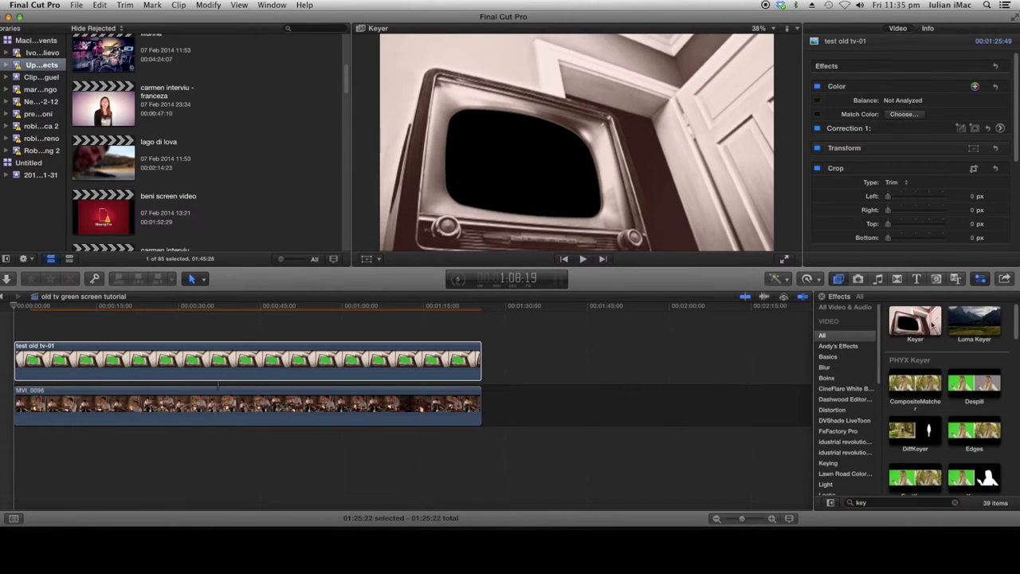
drag(917, 320, 307, 360)
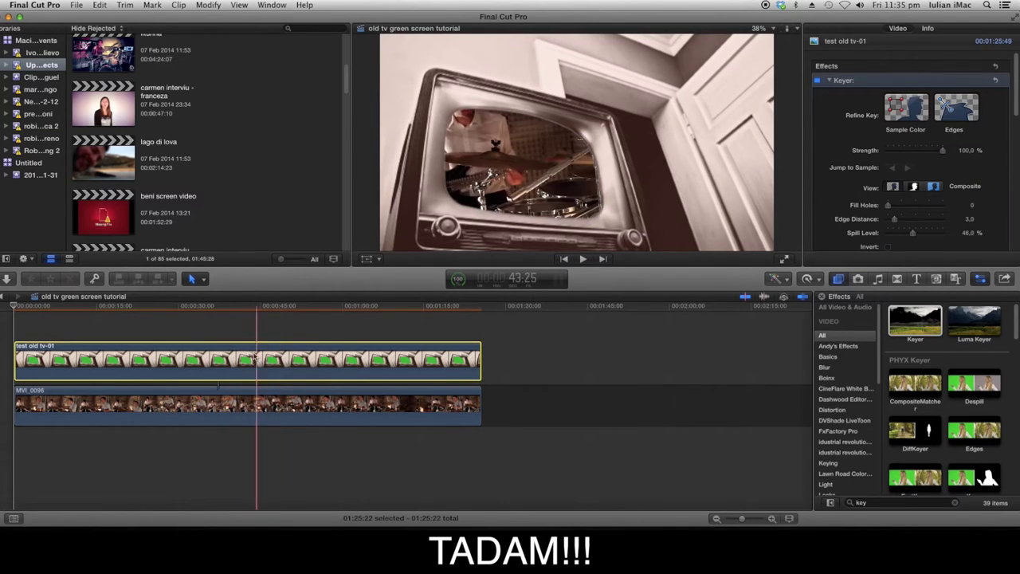
click(205, 401)
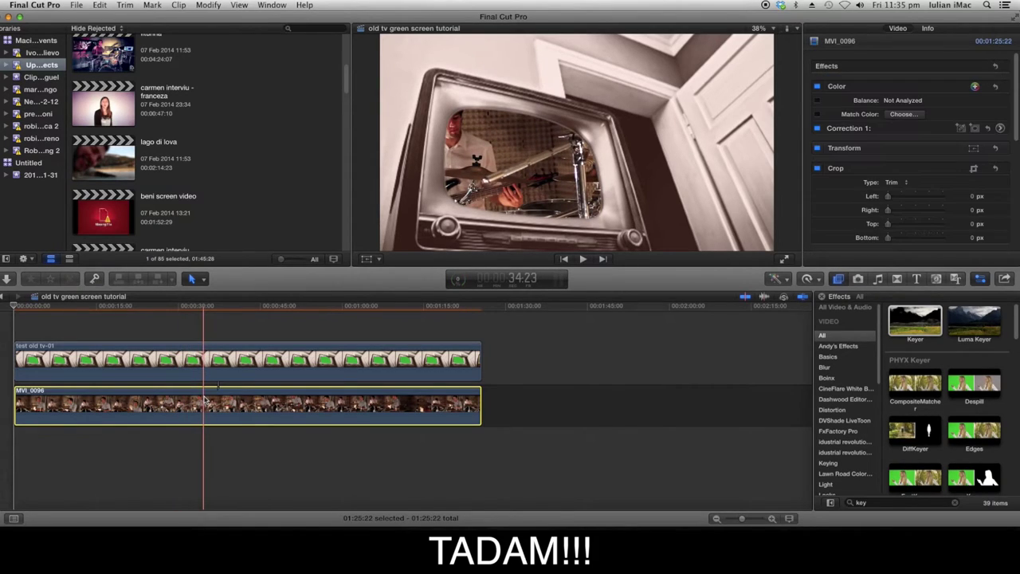
Shrink, reposition and angle MVI_0096 into the TV screen, then scrub to check the composite
click(367, 258)
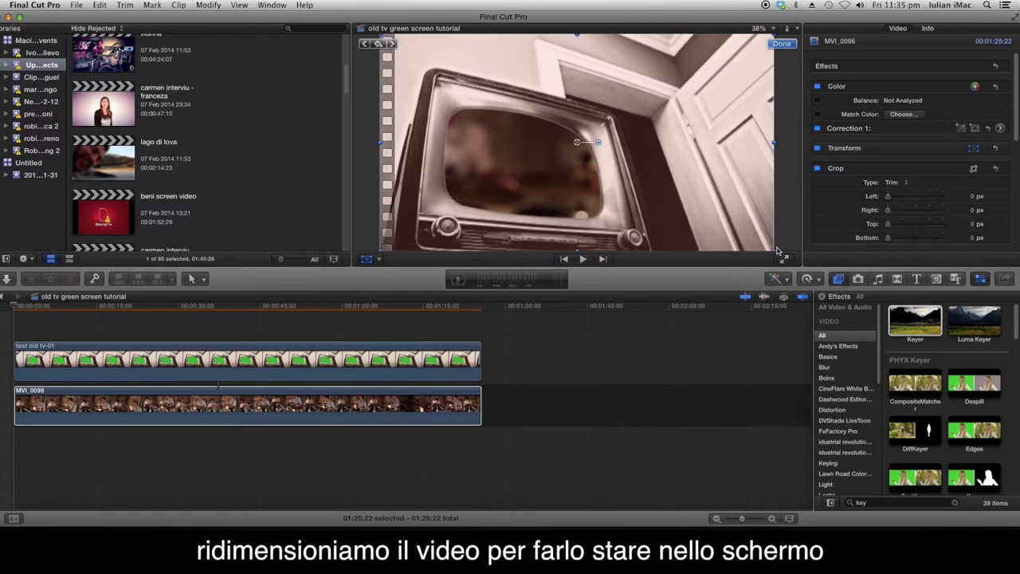
drag(775, 251, 667, 170)
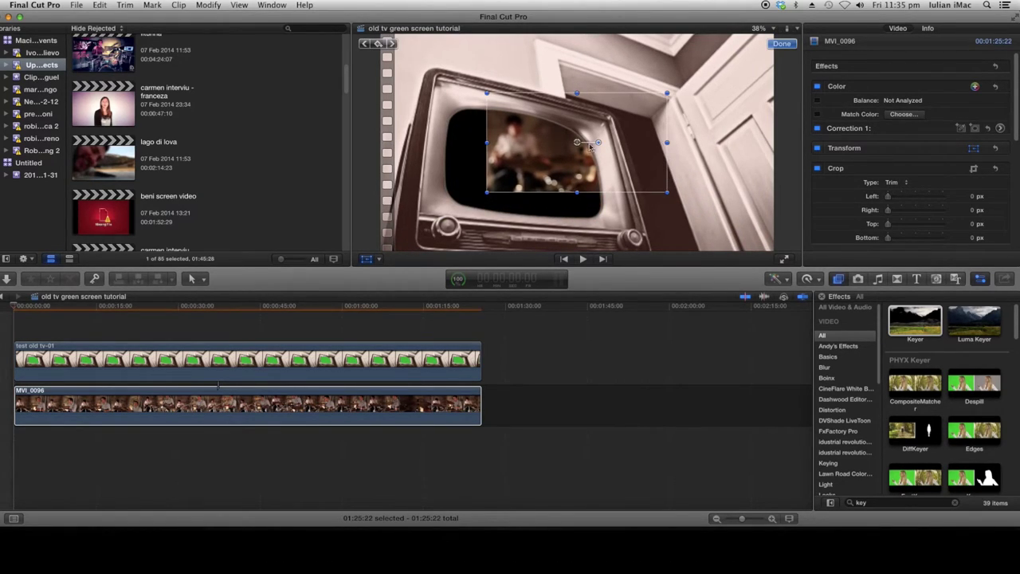
mouse_move(578, 144)
mouse_down()
mouse_move(528, 164)
mouse_move(552, 166)
mouse_up()
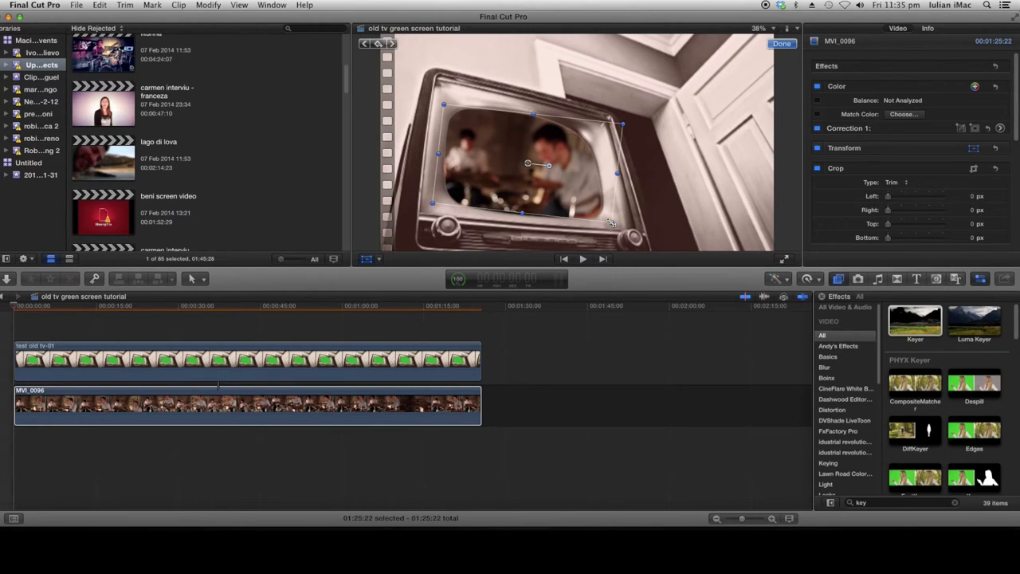
drag(610, 222, 618, 227)
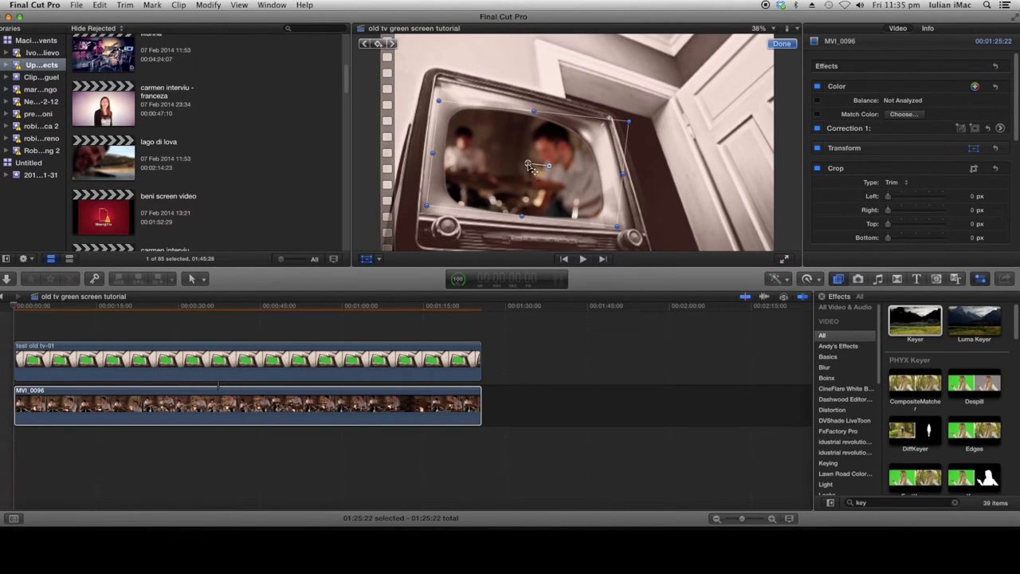
drag(531, 168, 533, 167)
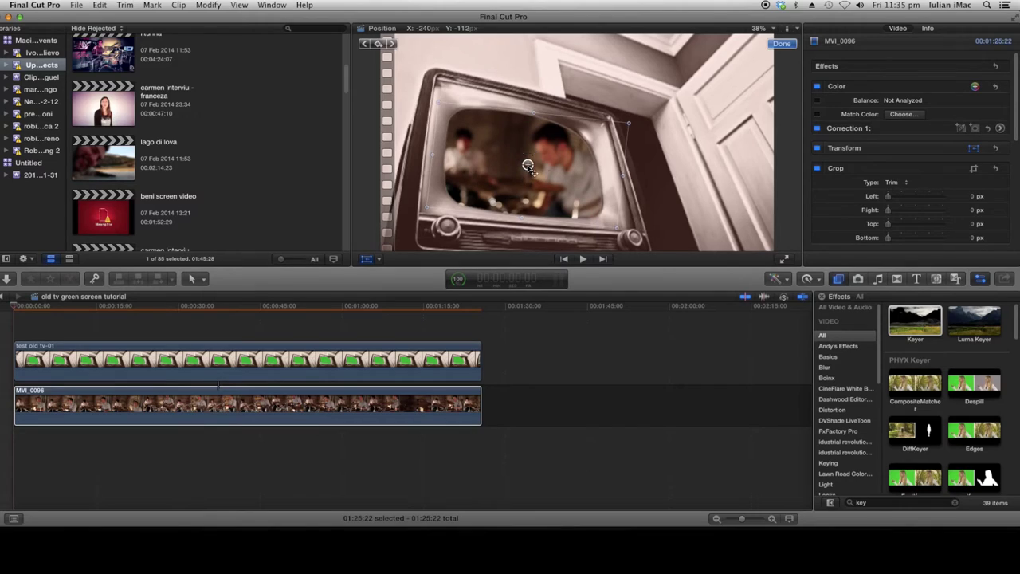
click(781, 44)
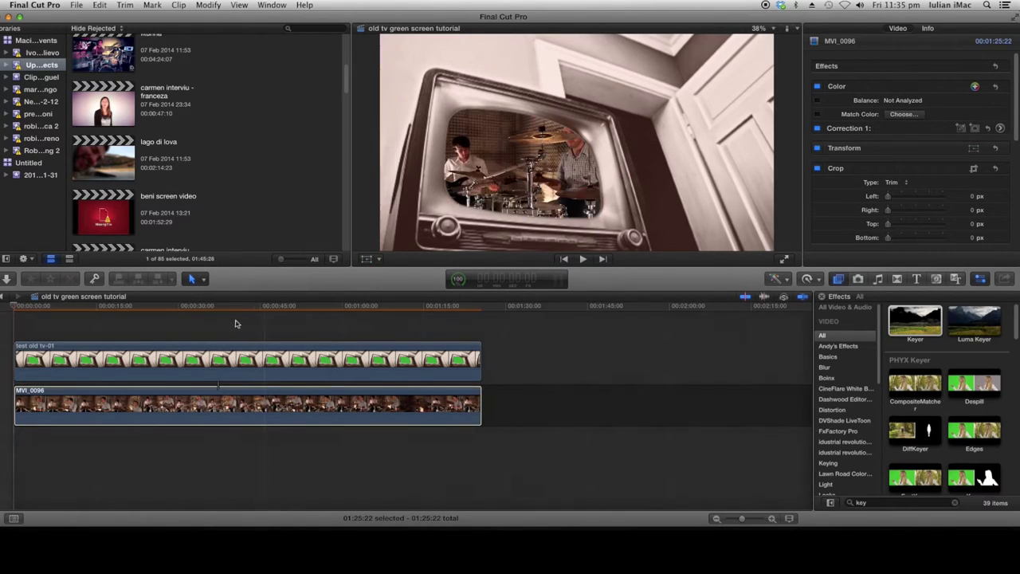
drag(234, 321, 169, 320)
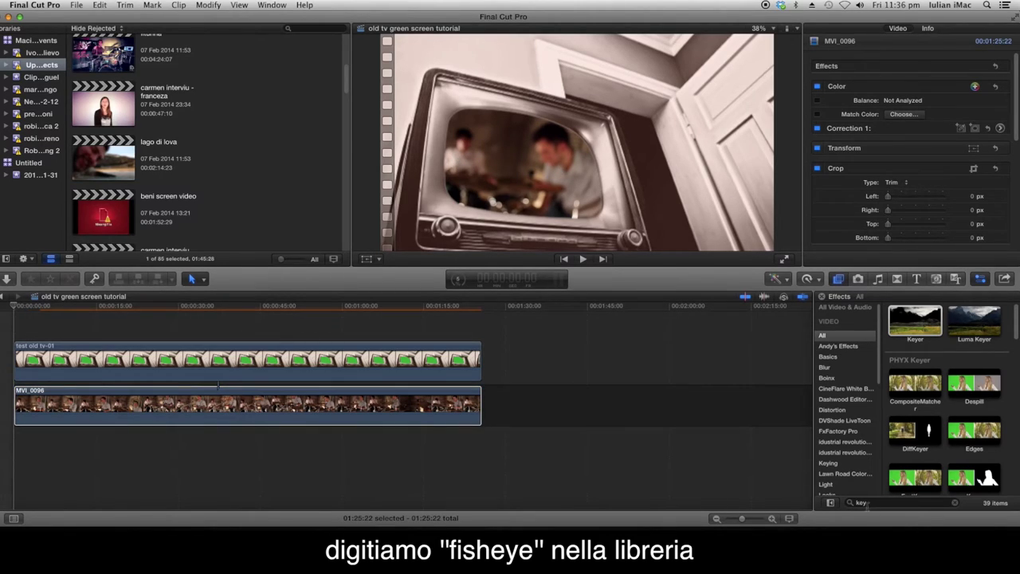
Apply the Fisheye effect to MVI_0096 and set its Amount to 2
double_click(861, 502)
text(fish)
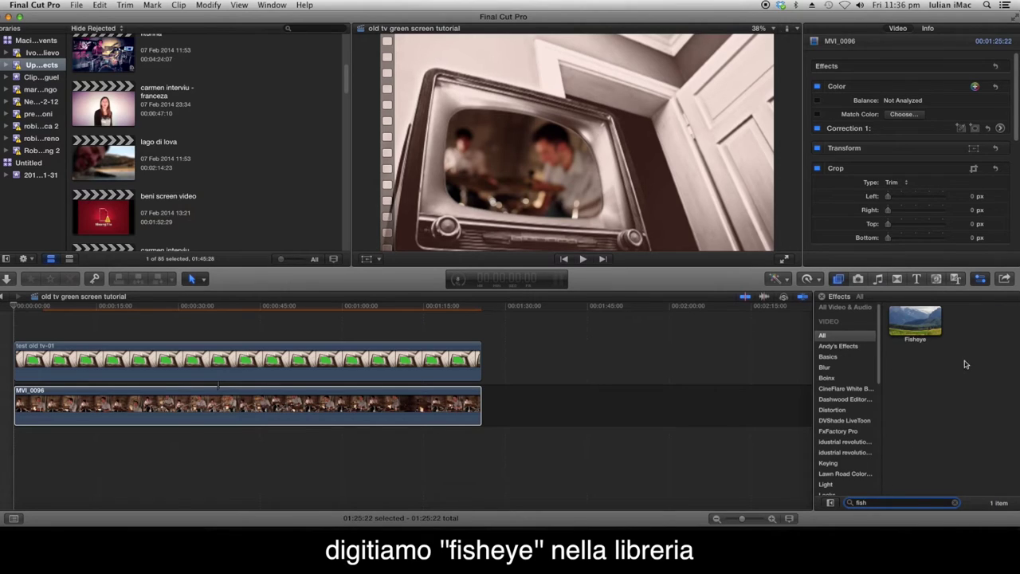
click(928, 320)
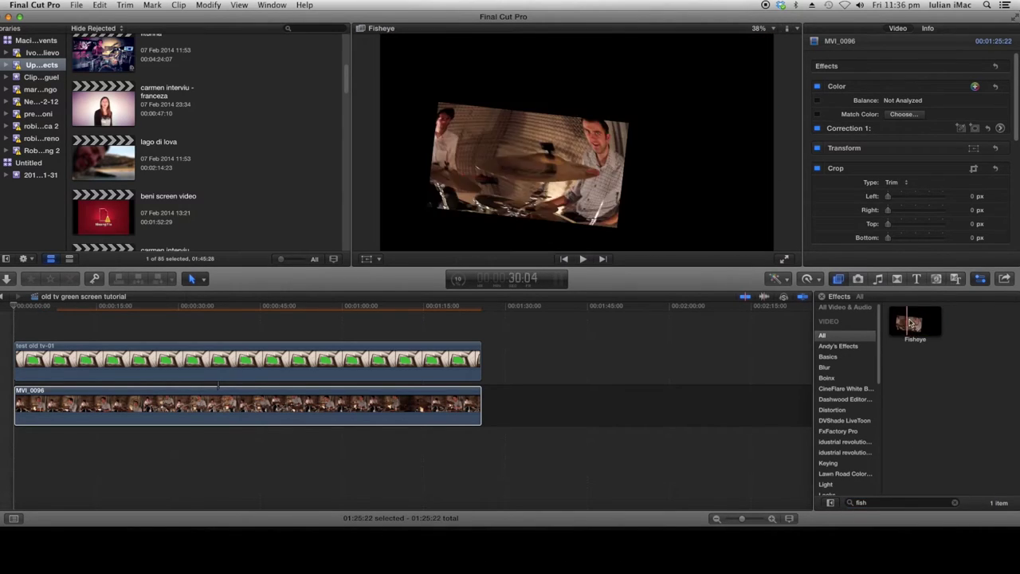
mouse_move(928, 321)
mouse_down()
mouse_move(507, 366)
mouse_move(351, 402)
mouse_up()
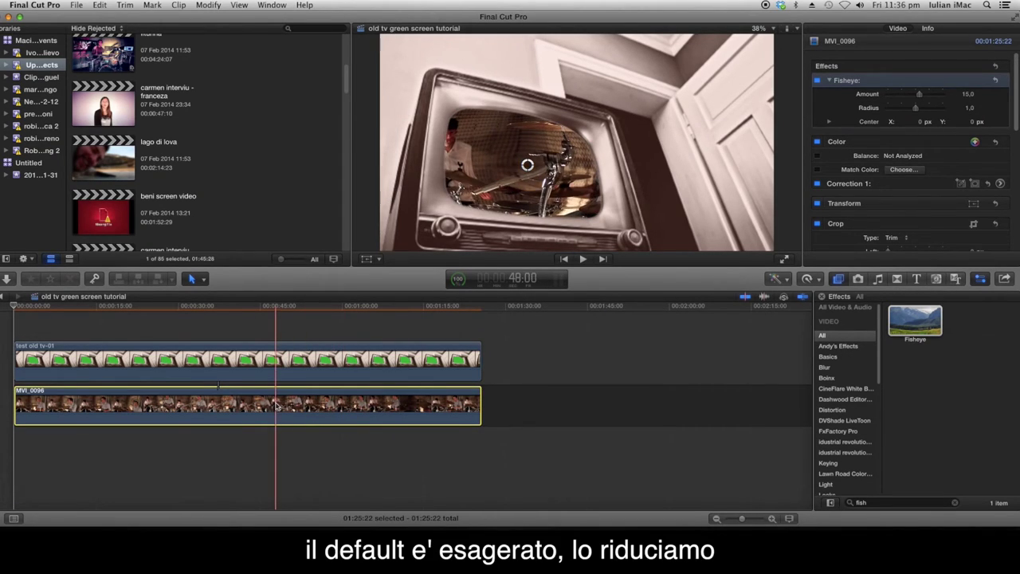
click(968, 95)
text(2)
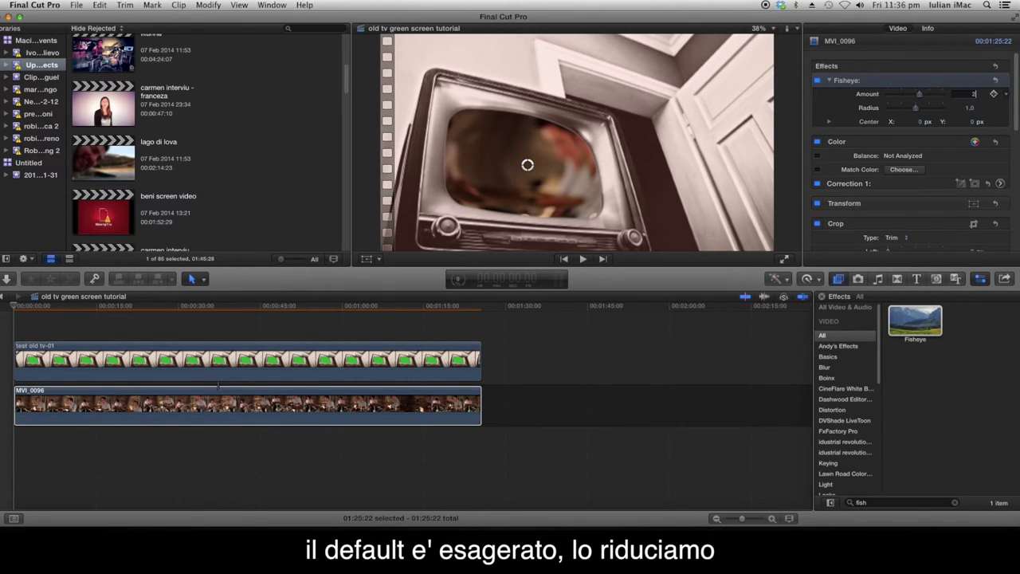
key(Return)
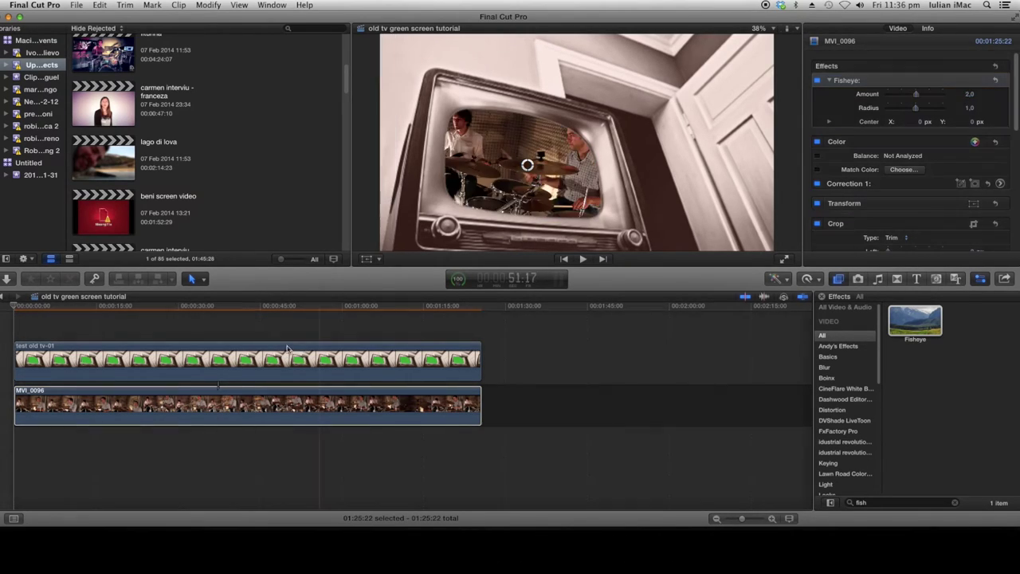
click(324, 319)
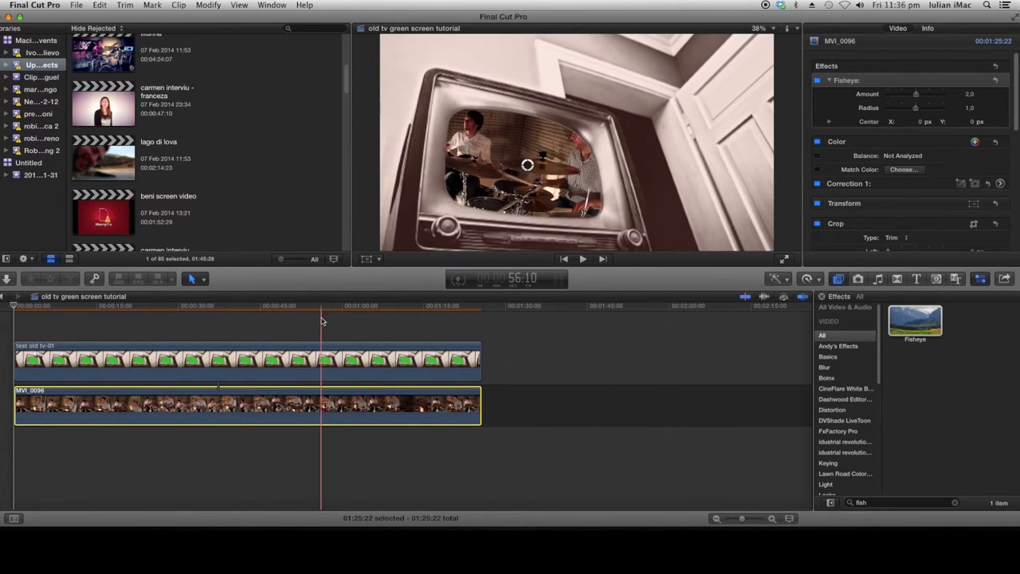
click(240, 310)
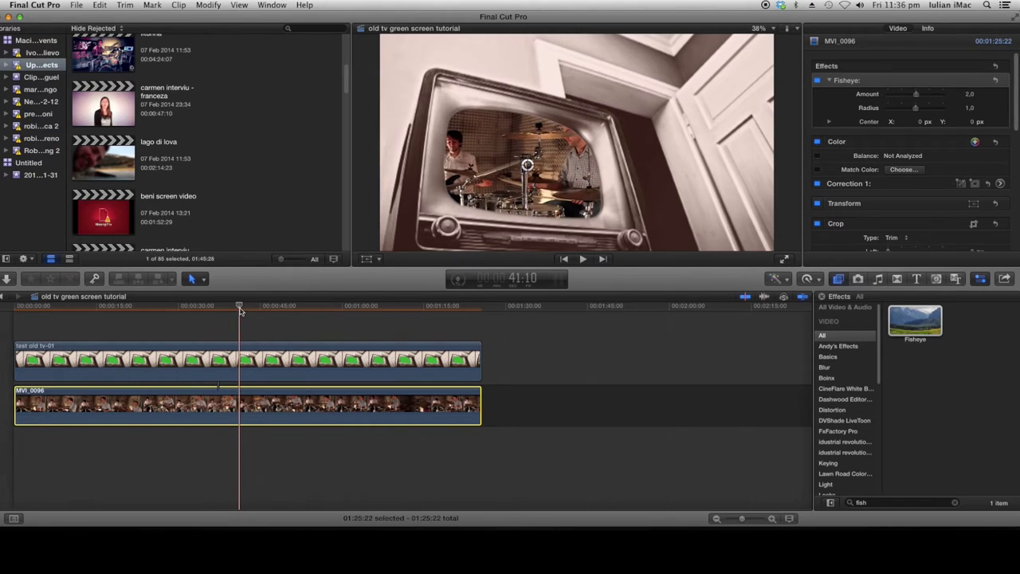
Apply Add Noise to the MVI_0096 drum clip and raise its Amount to 0.75
double_click(889, 502)
text(noise)
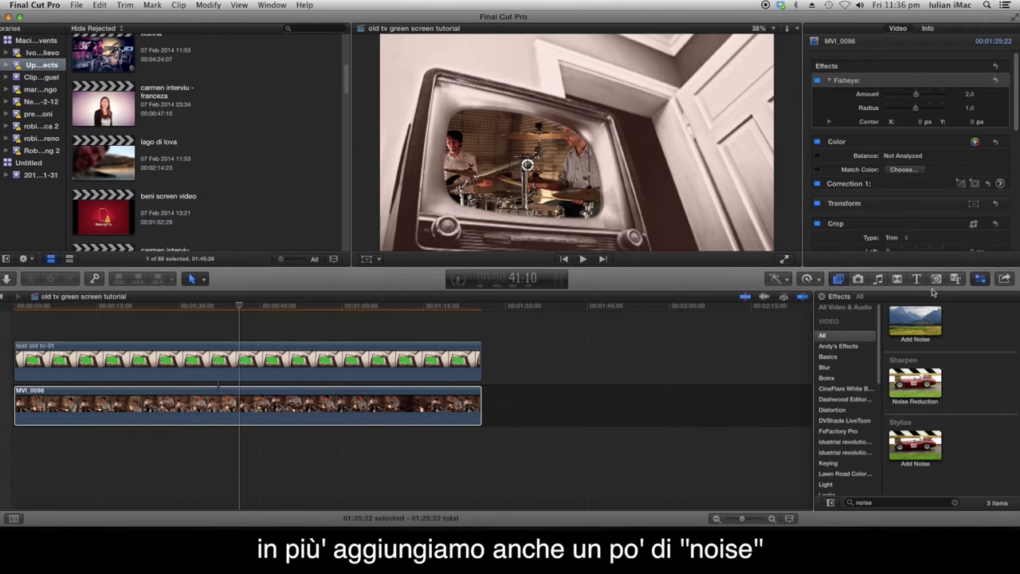
drag(930, 323, 290, 396)
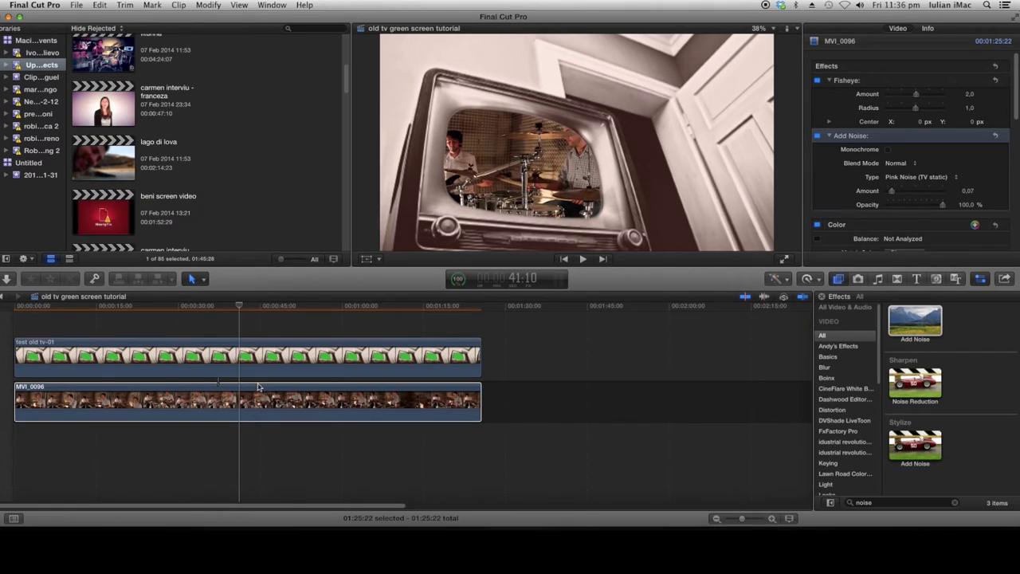
click(236, 402)
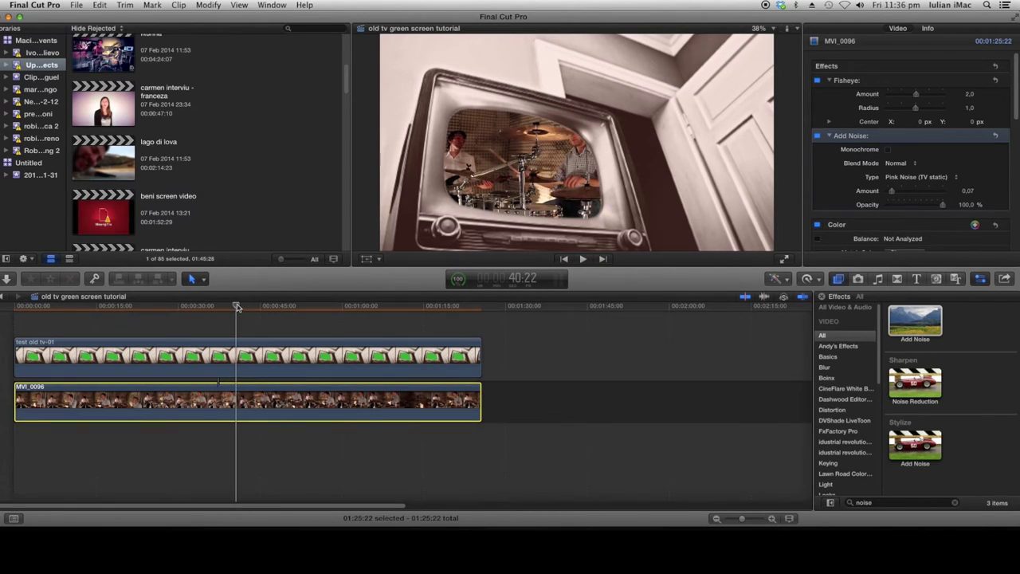
drag(893, 191, 929, 193)
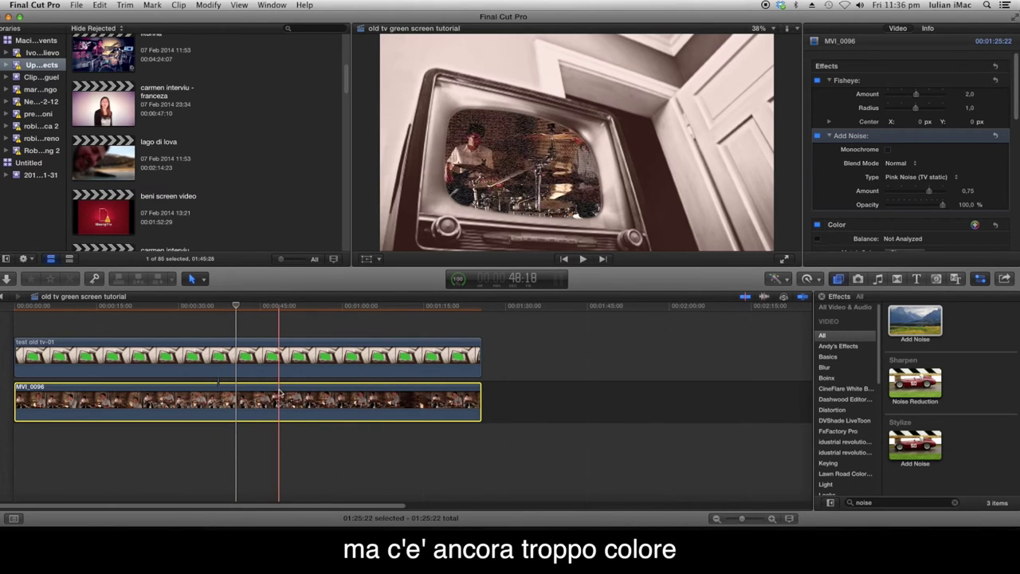
scroll(992, 191, down, 2)
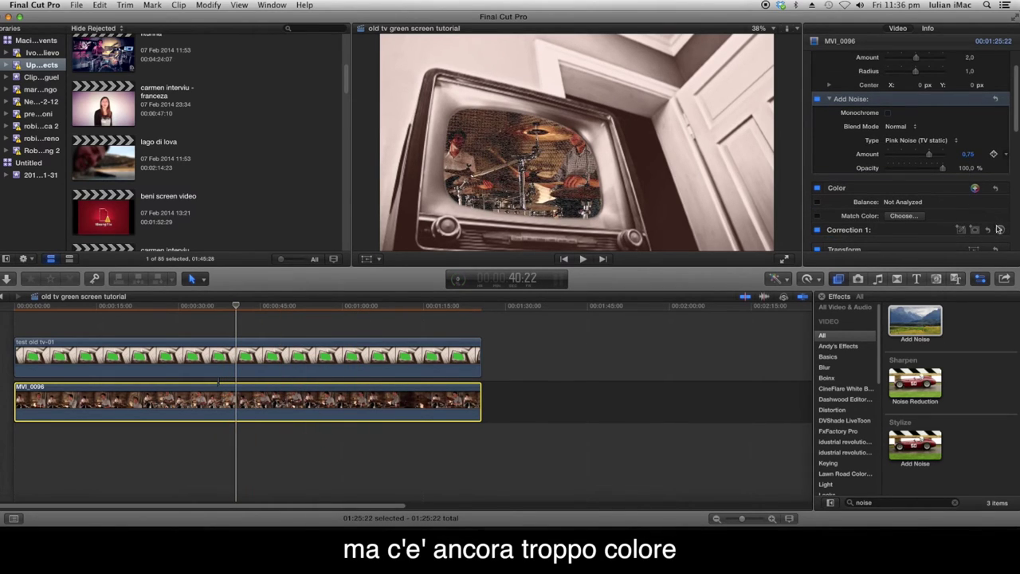
Drag the Global saturation puck in Correction 1's Color Board down to -57%
click(1001, 230)
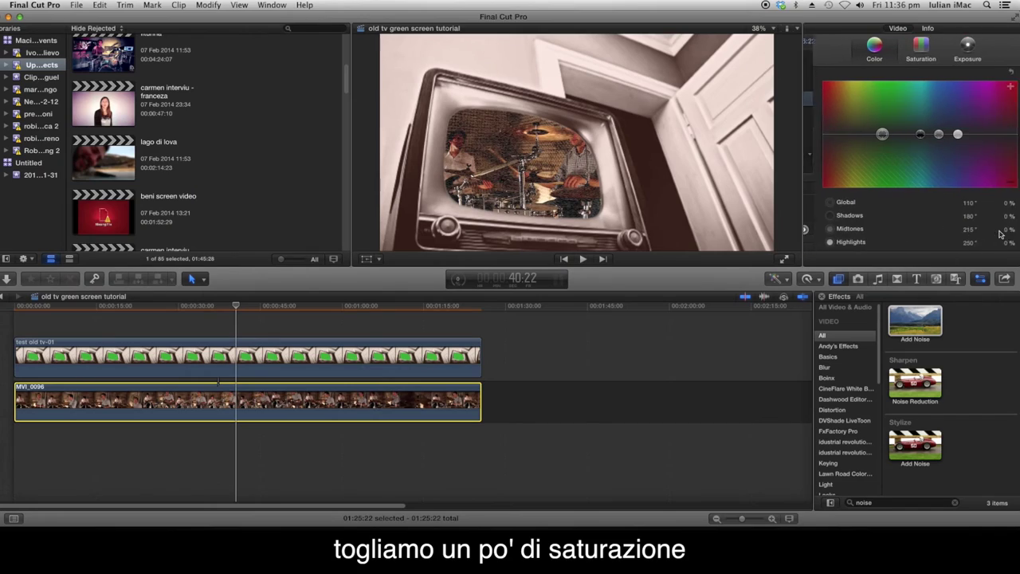
click(917, 49)
drag(818, 134, 822, 168)
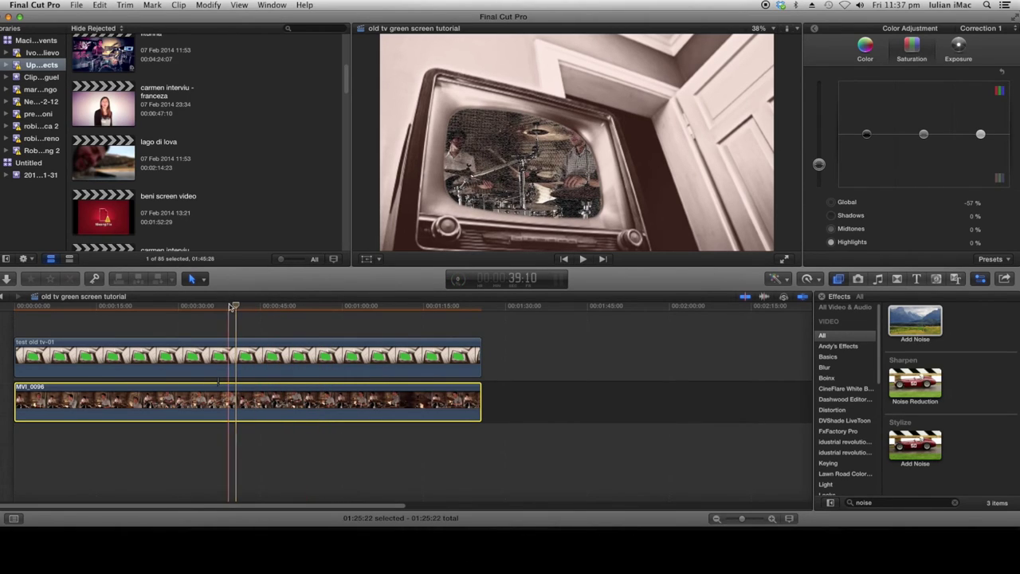
key(super+e)
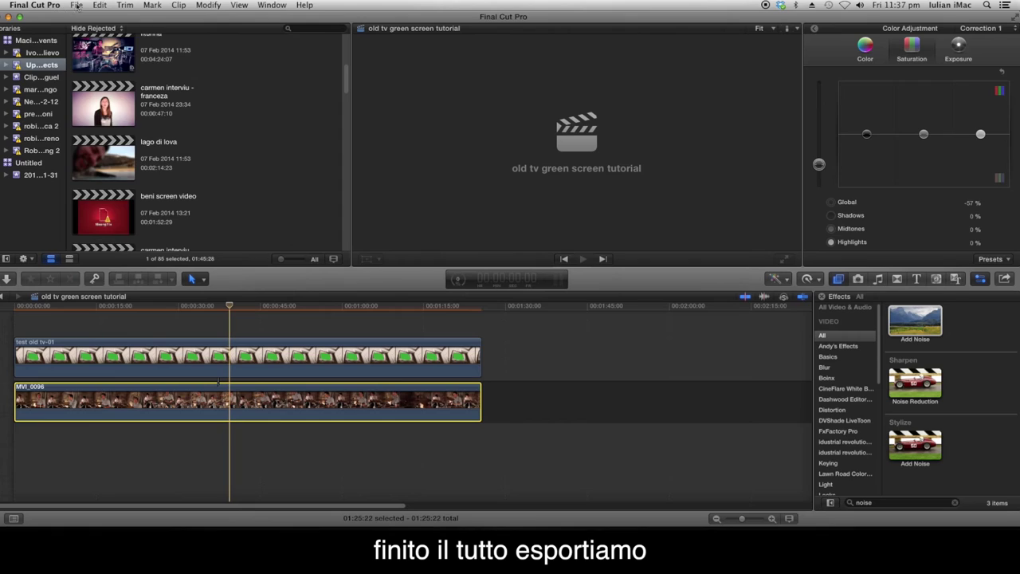
Open File > Share > Export File… to export the project as a 1920x1080 QuickTime movie
click(76, 6)
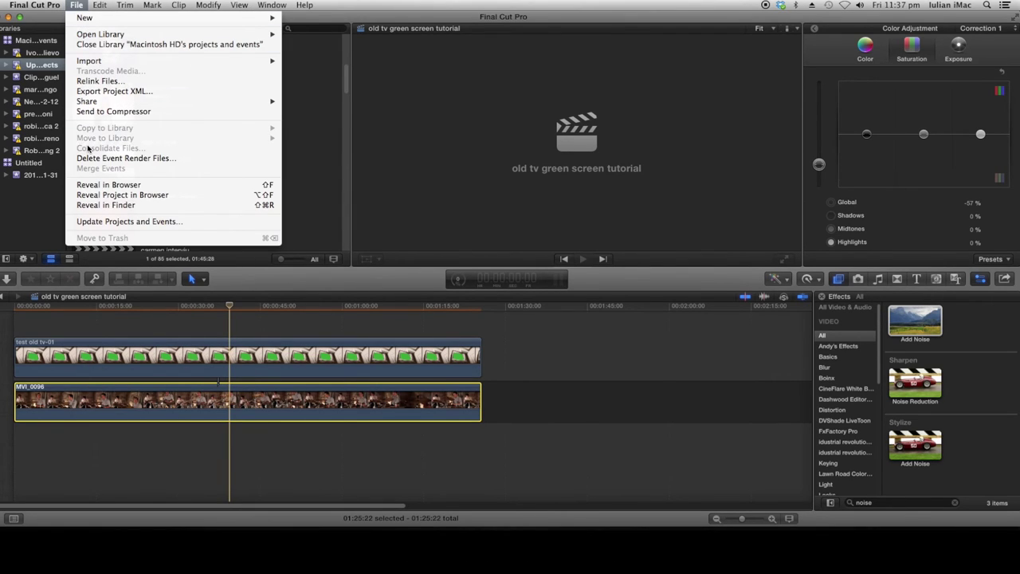
mouse_move(247, 103)
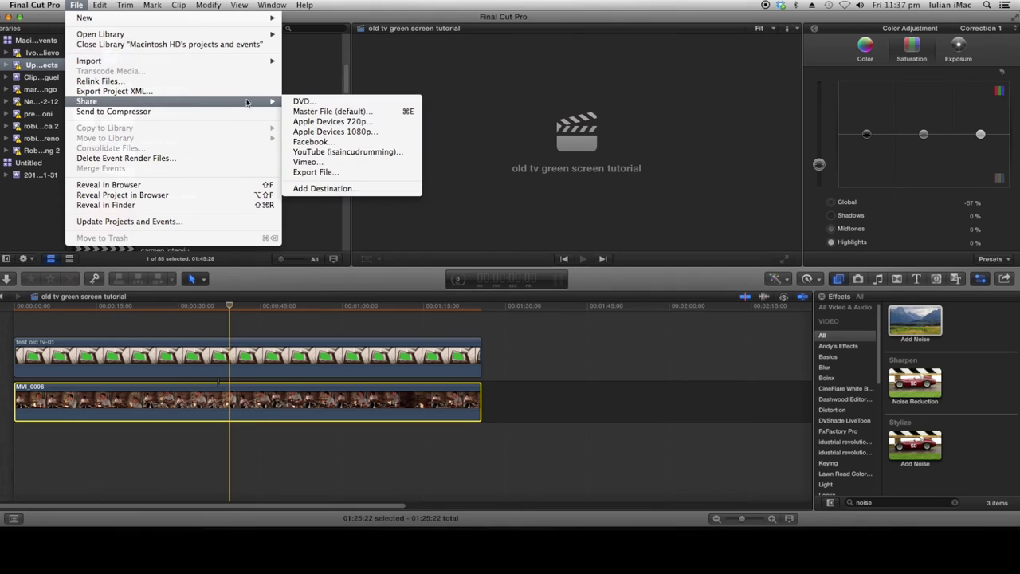
click(334, 173)
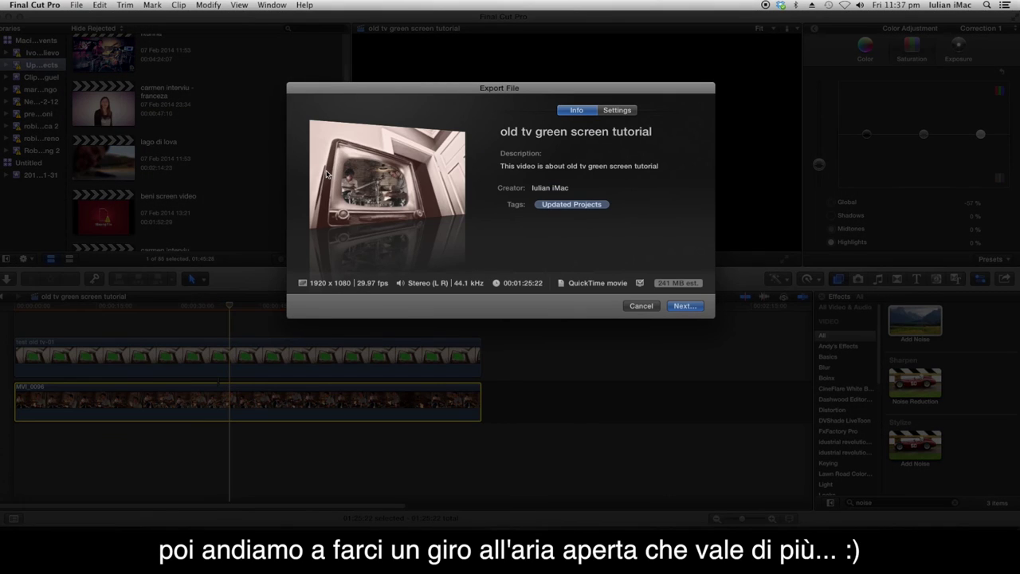